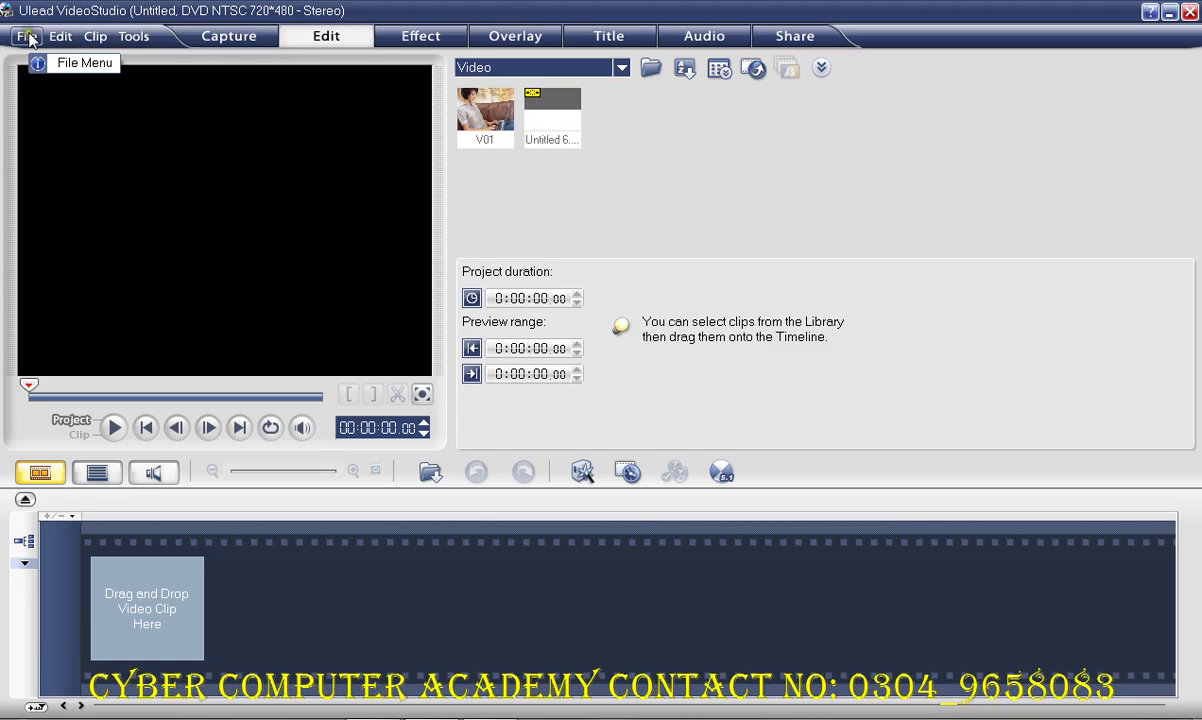
# Look through the File menu and the Capture step.
pyautogui.click(27, 37)
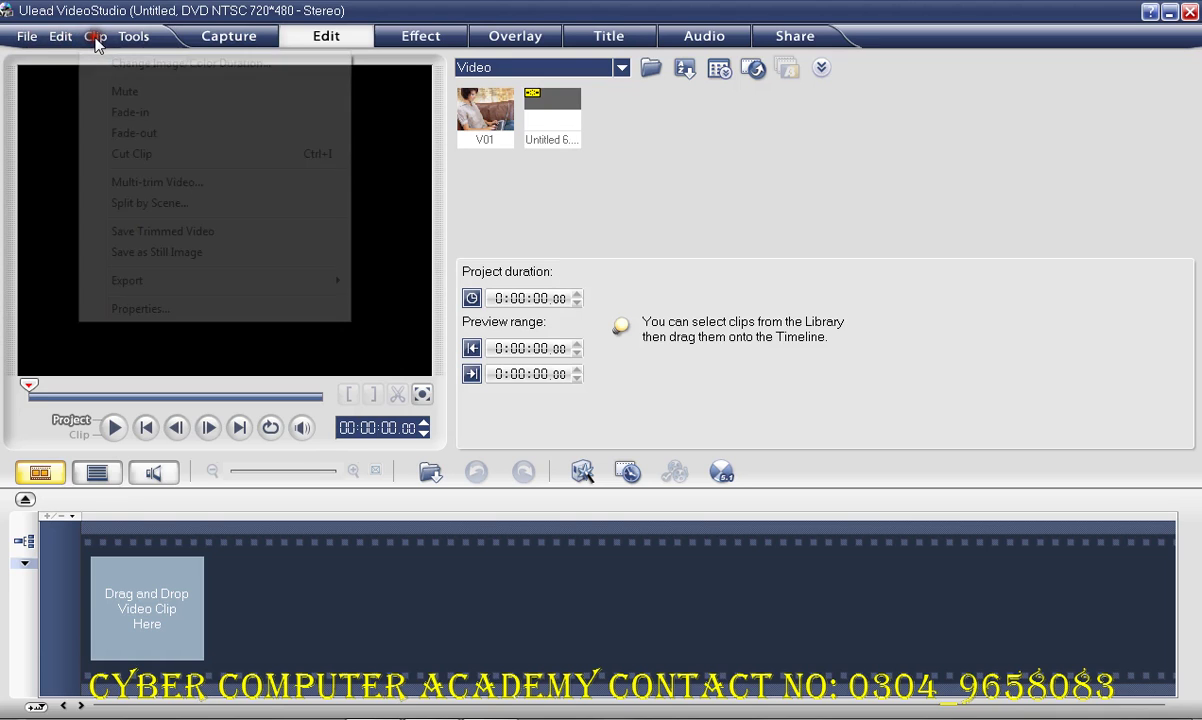
pyautogui.moveTo(140, 37)
pyautogui.click(265, 40)
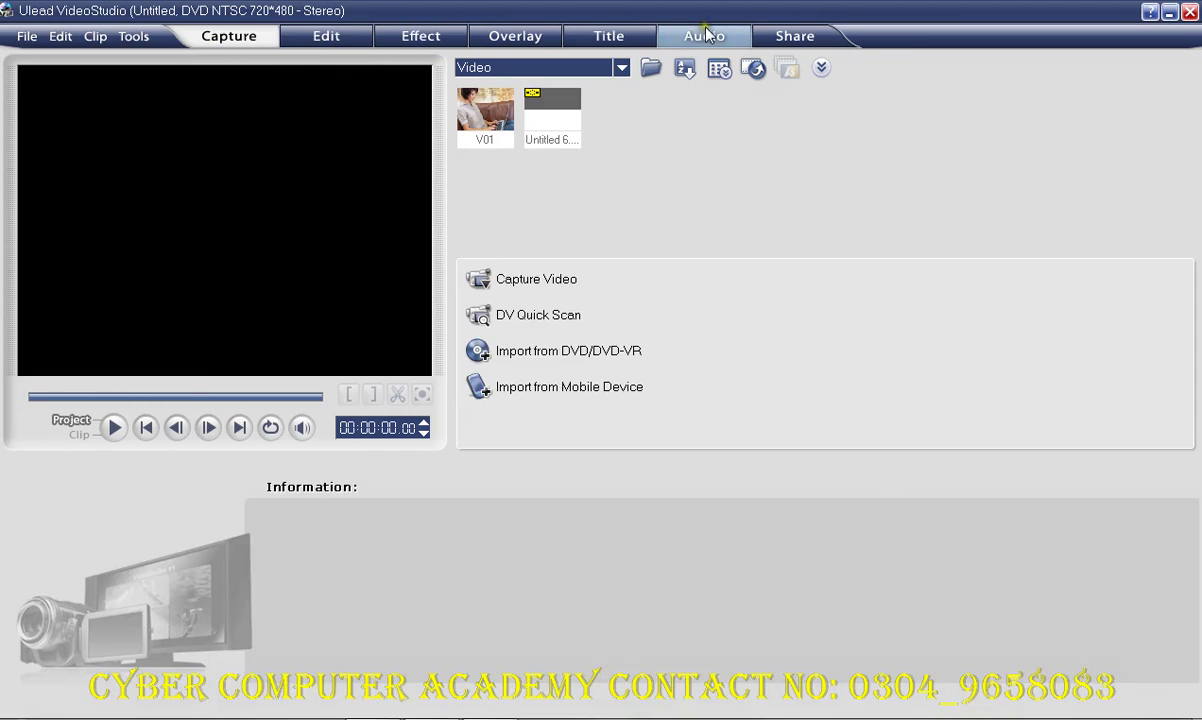
# Step through the Edit, Effect, Overlay, Title, Audio and Share tabs, then return to Edit.
pyautogui.click(324, 38)
pyautogui.click(418, 36)
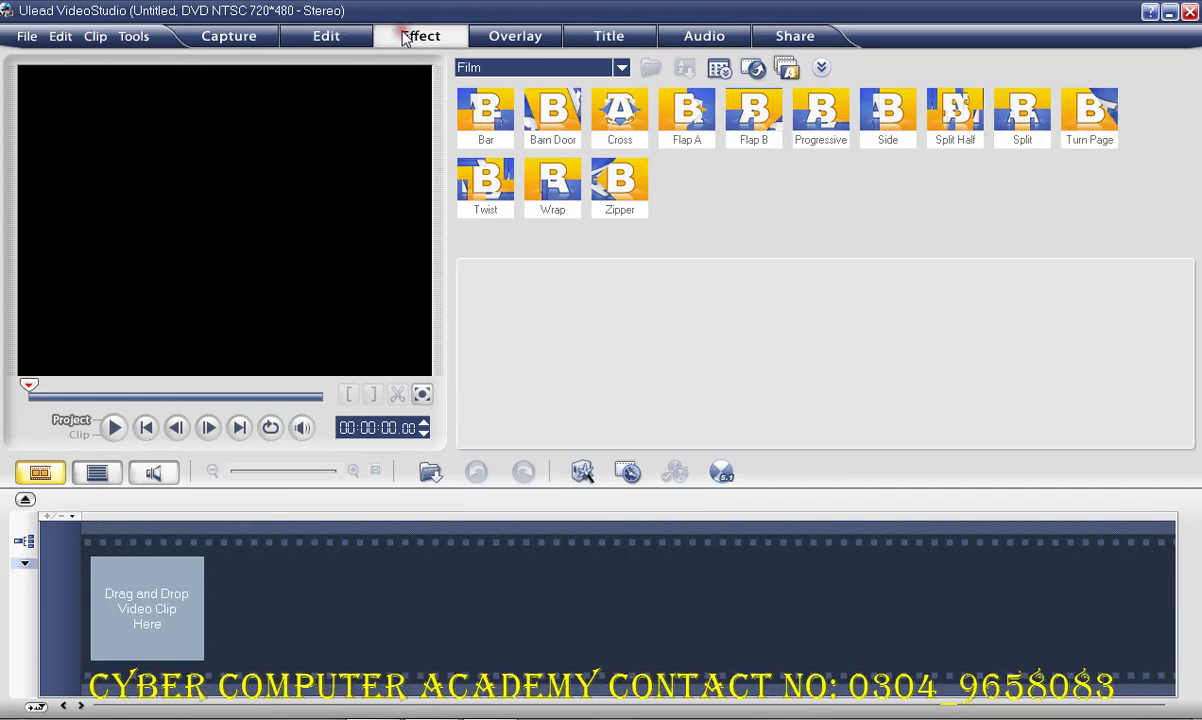
pyautogui.click(487, 36)
pyautogui.click(605, 36)
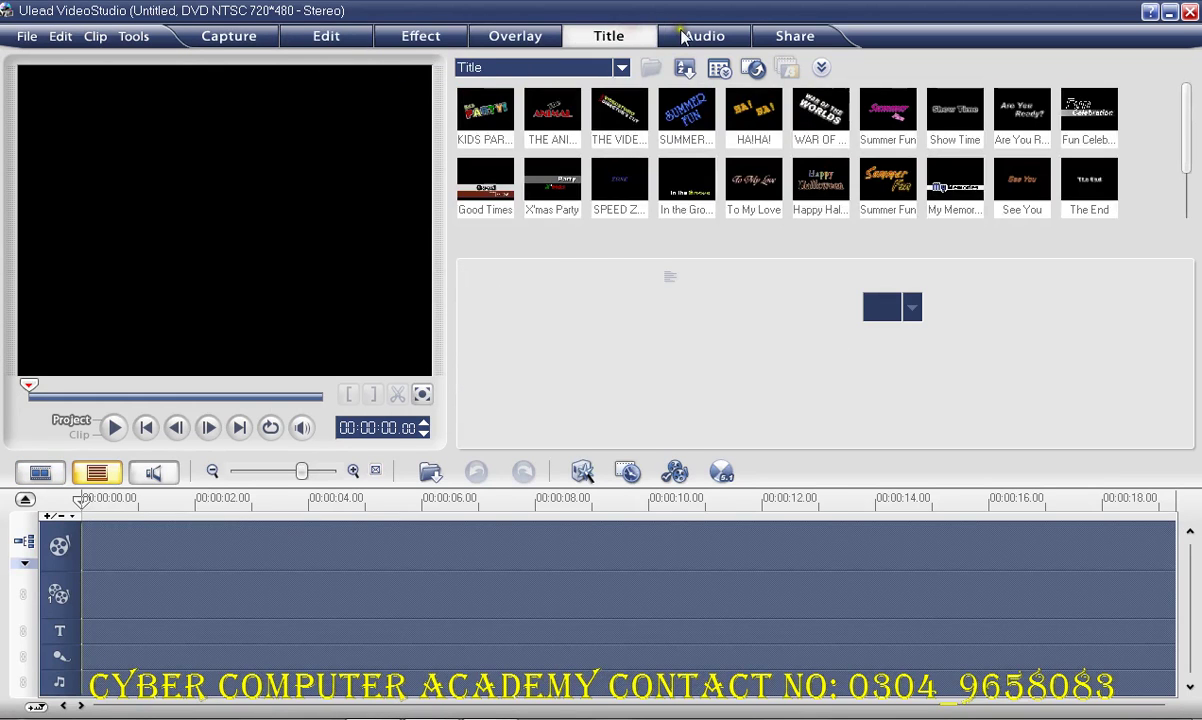
pyautogui.click(745, 38)
pyautogui.click(797, 36)
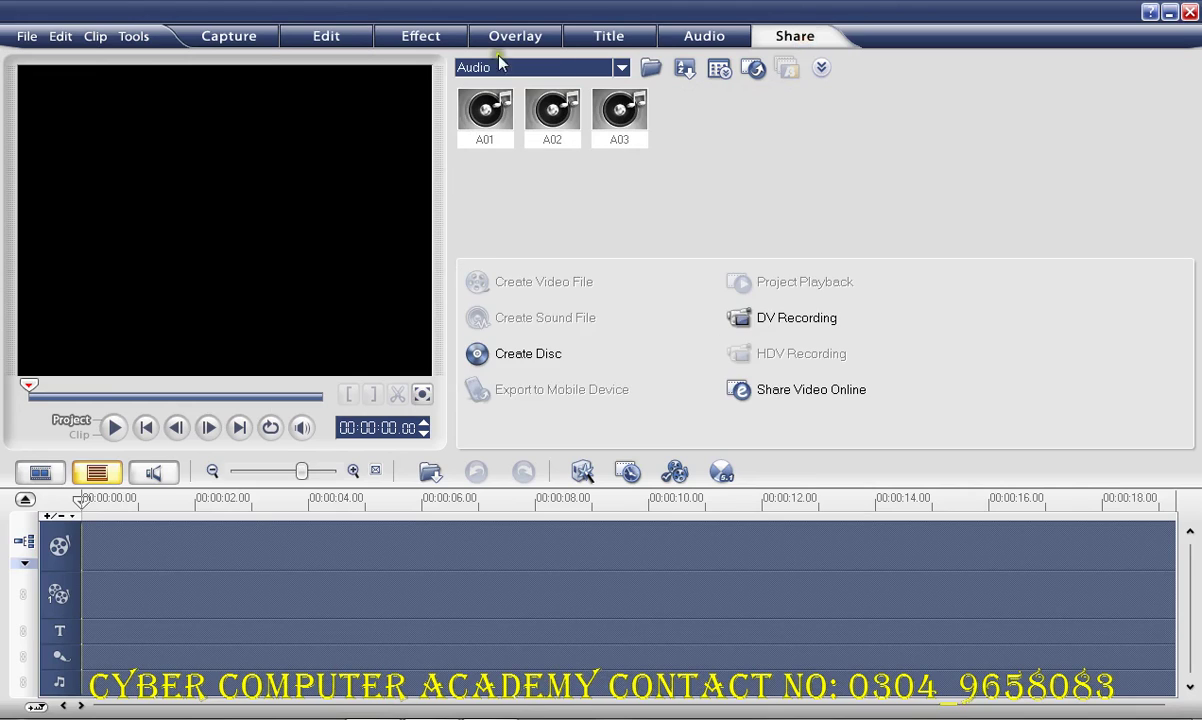
pyautogui.click(355, 38)
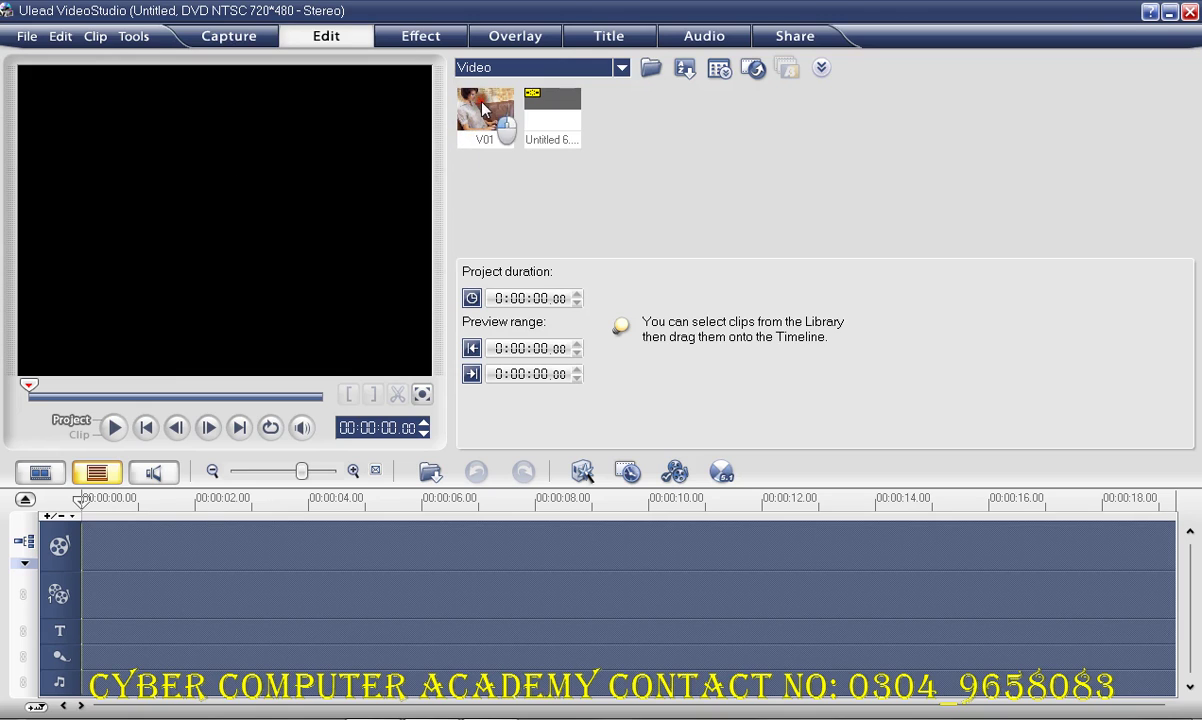
# Add V01 to the video track as V13.wmv, zoom the timeline out twice and open library categories.
pyautogui.moveTo(484, 108); pyautogui.dragTo(110, 555)
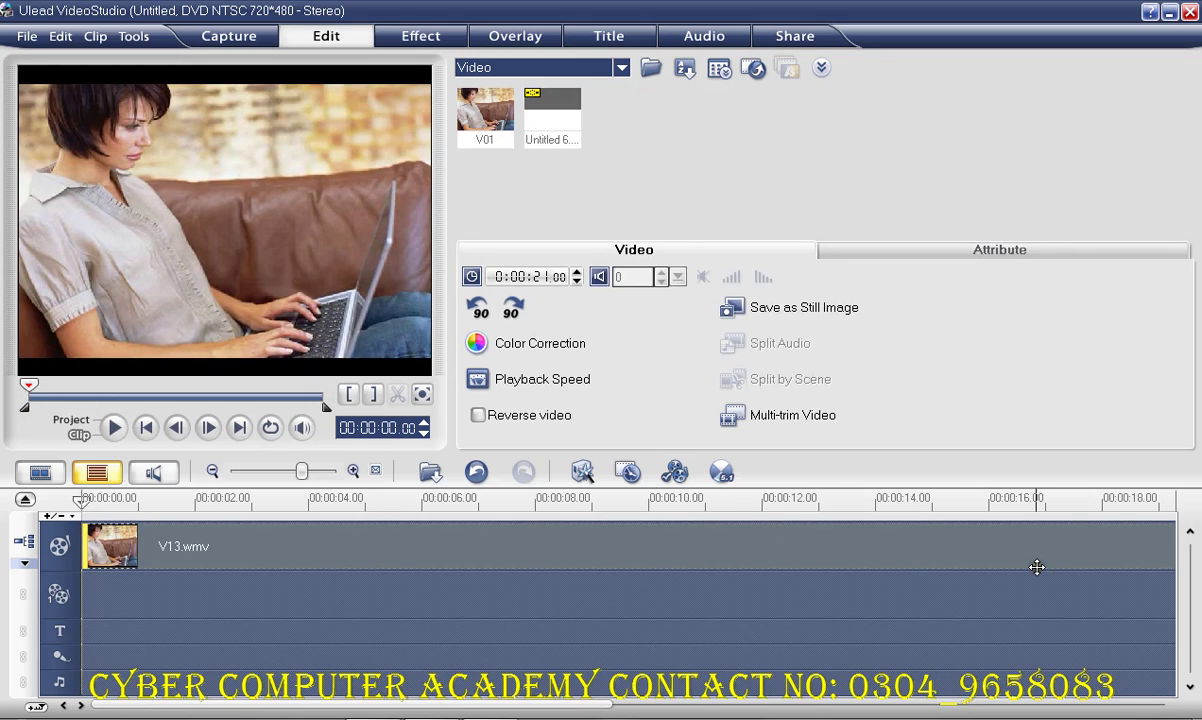
pyautogui.click(213, 472)
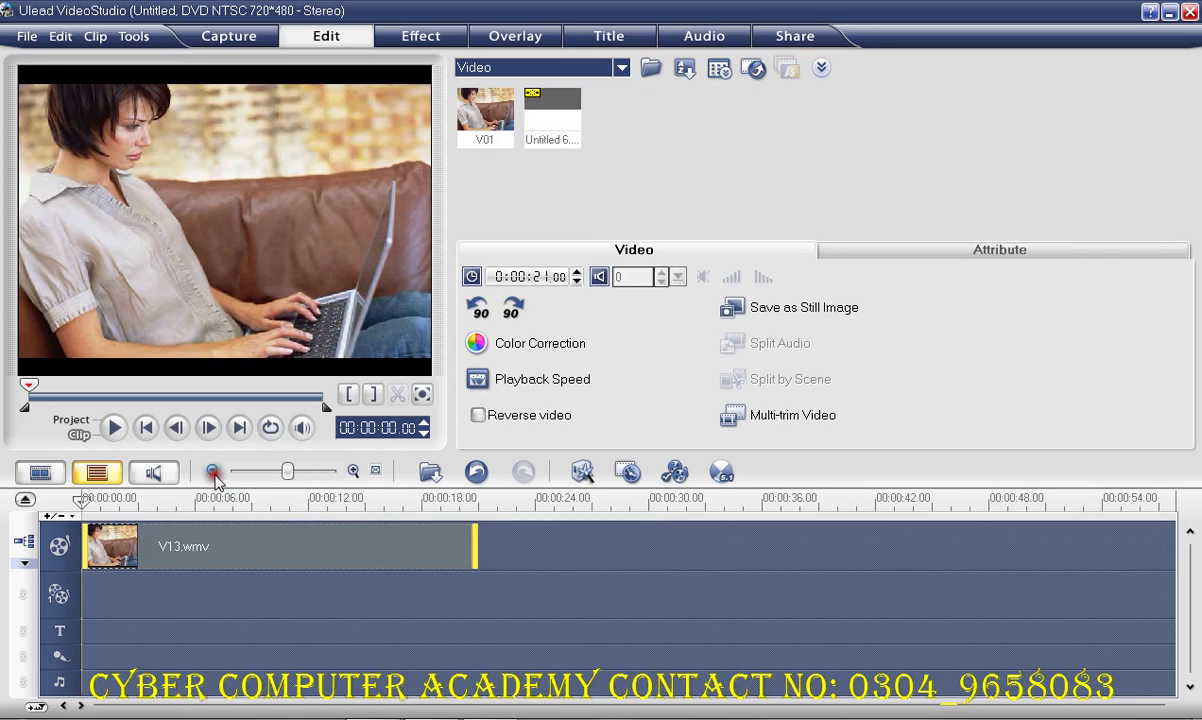
pyautogui.click(213, 472)
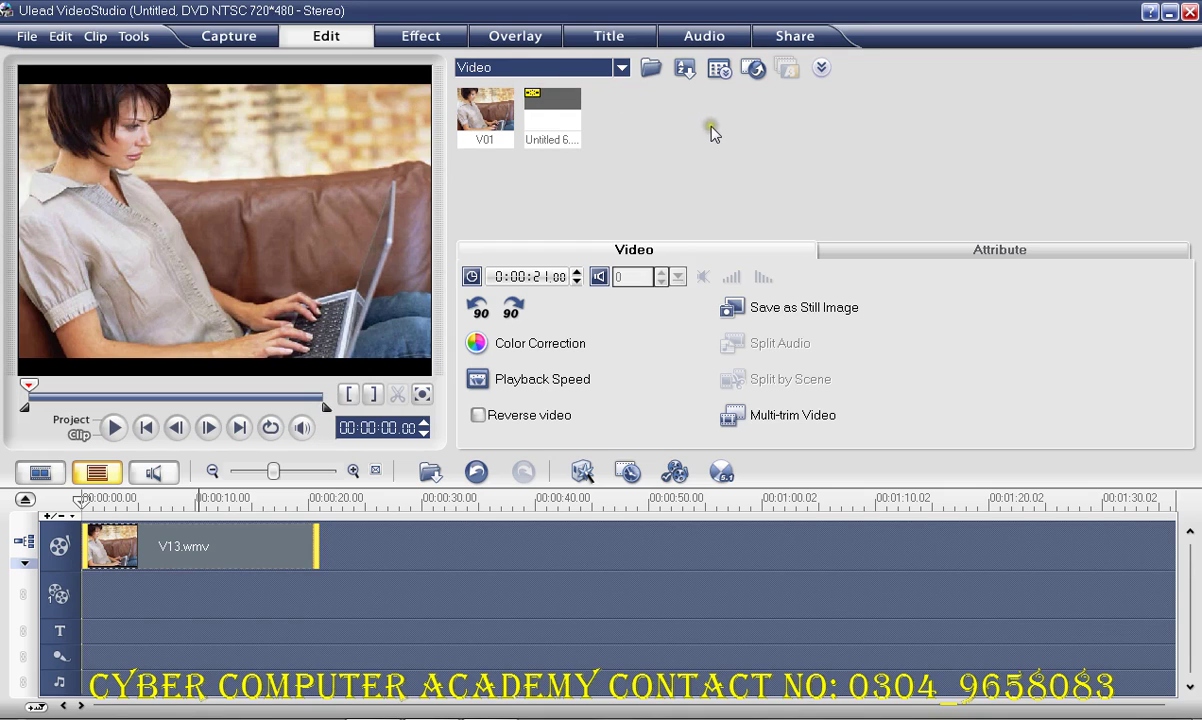
pyautogui.click(621, 70)
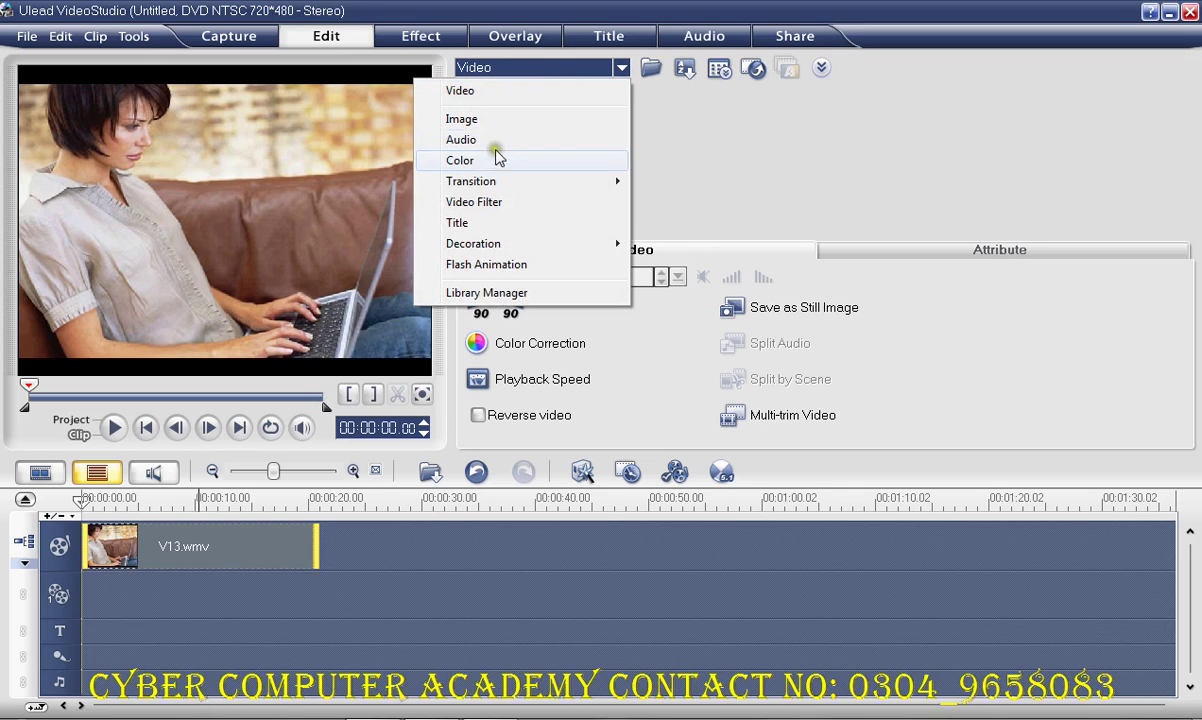
# Keep the Video library, select V13.wmv and scrub the playhead to 3 seconds and back.
pyautogui.moveTo(486, 188)
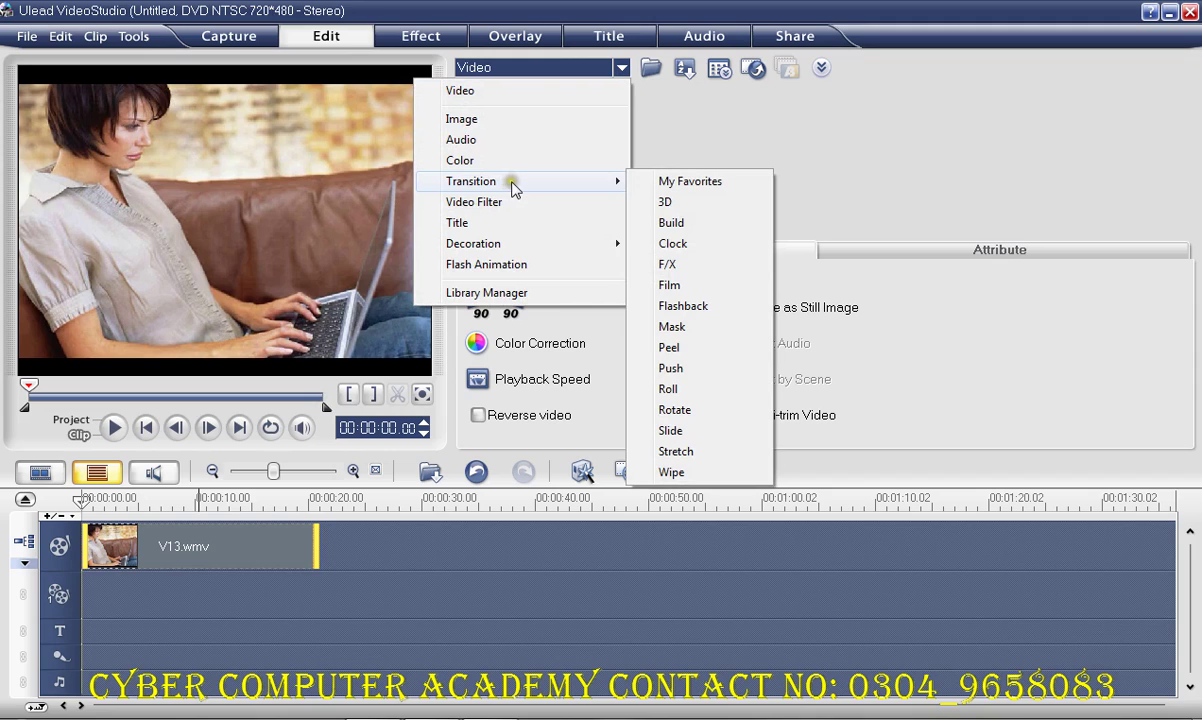
pyautogui.click(665, 172)
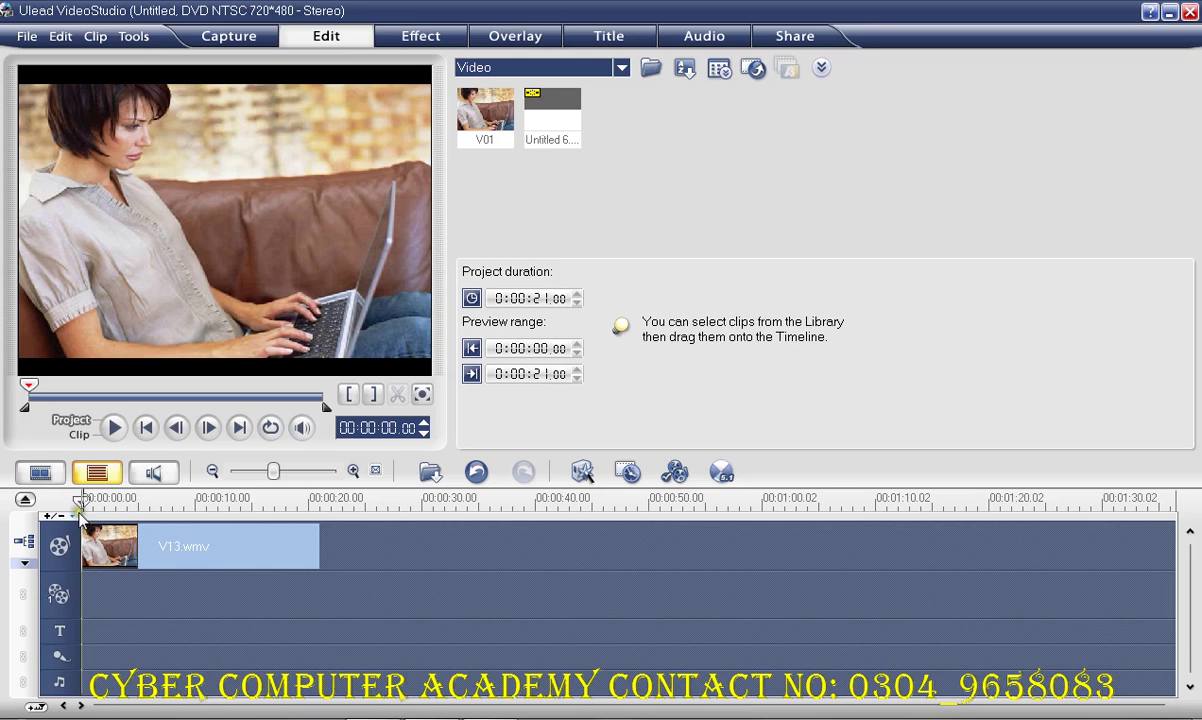
pyautogui.click(97, 538)
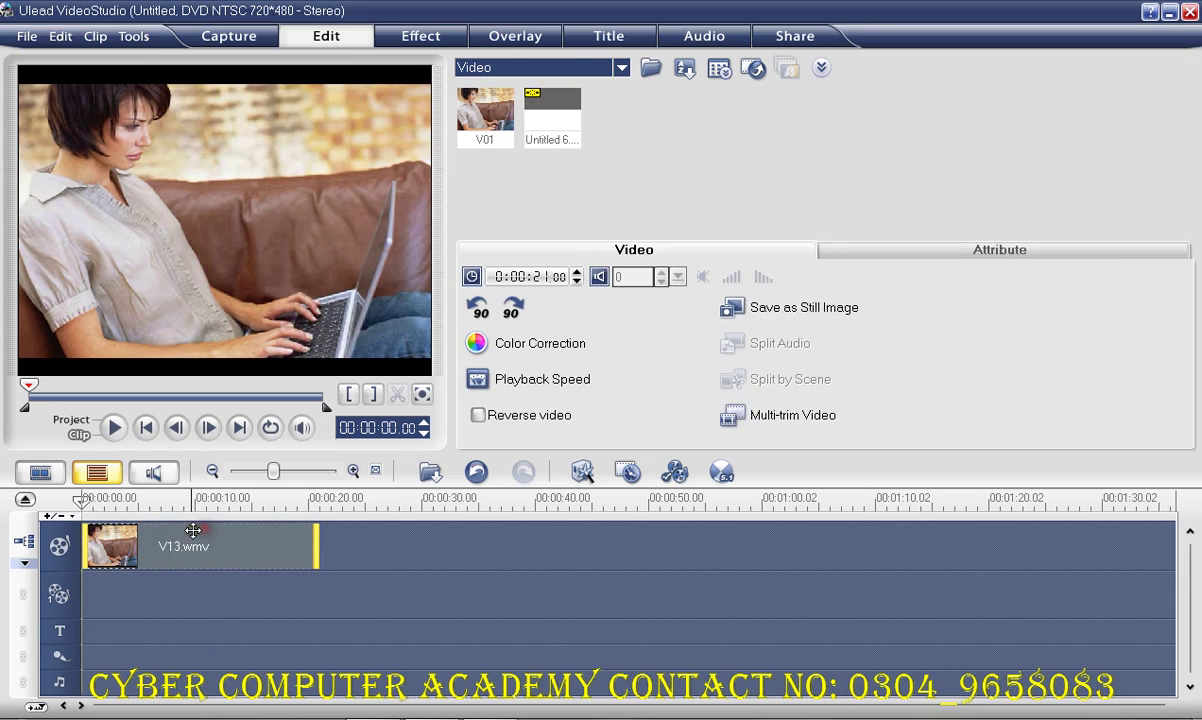
pyautogui.click(116, 606)
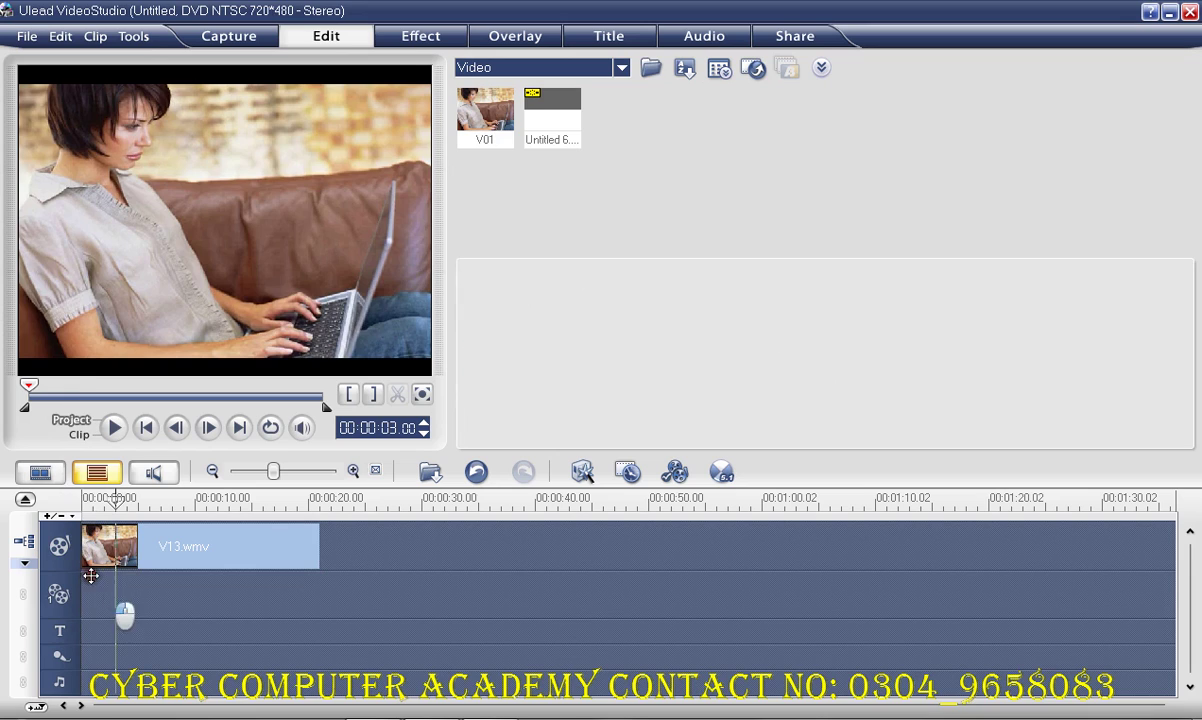
pyautogui.moveTo(110, 502); pyautogui.dragTo(80, 500)
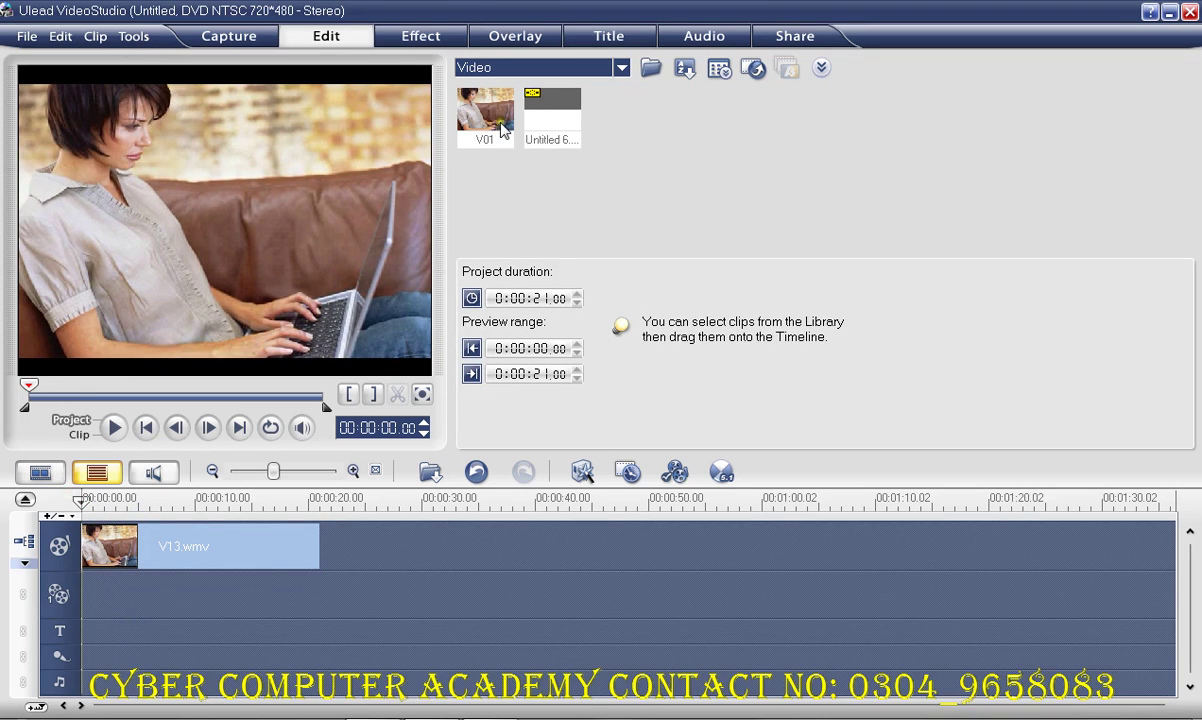
# Drag Untitled 6 to the timeline and delete the missing clip from the library.
pyautogui.moveTo(503, 128)
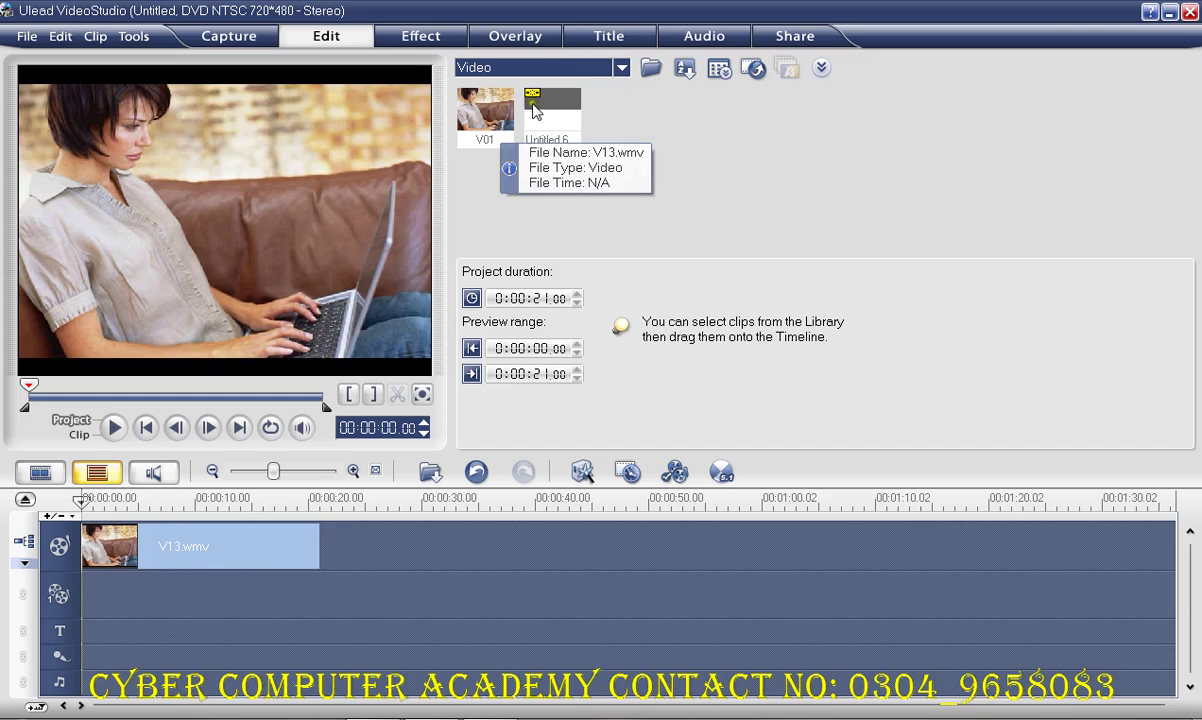
pyautogui.moveTo(528, 107); pyautogui.dragTo(187, 570)
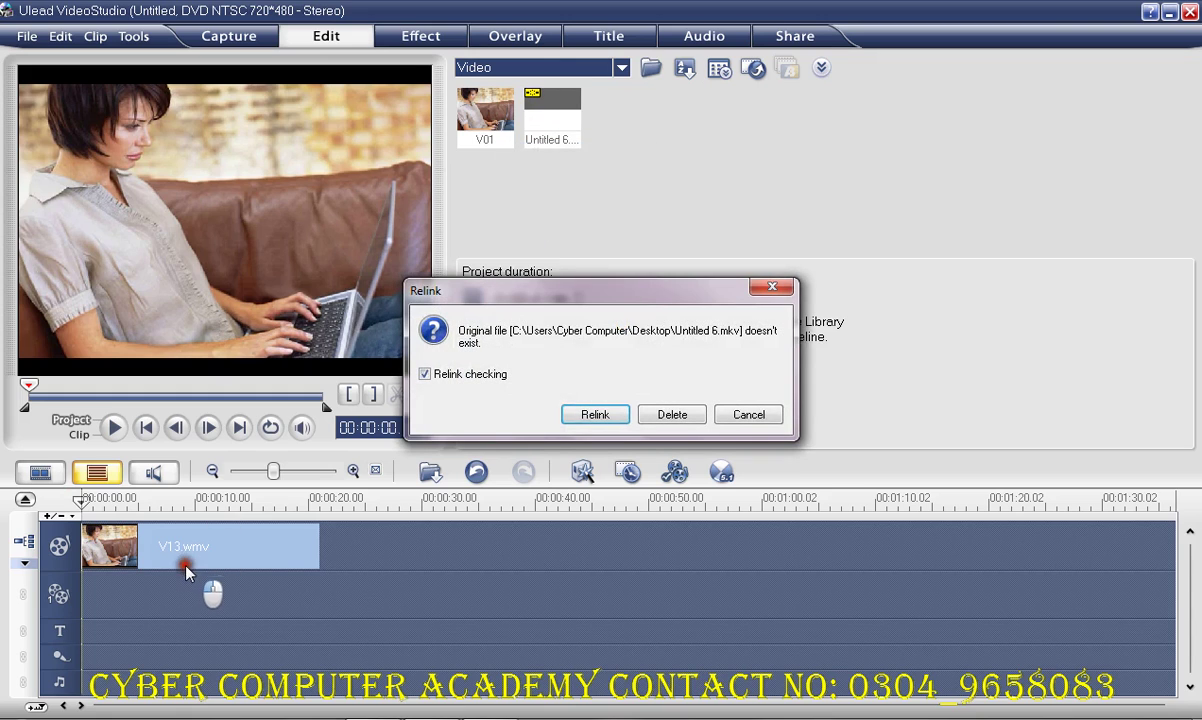
pyautogui.click(685, 413)
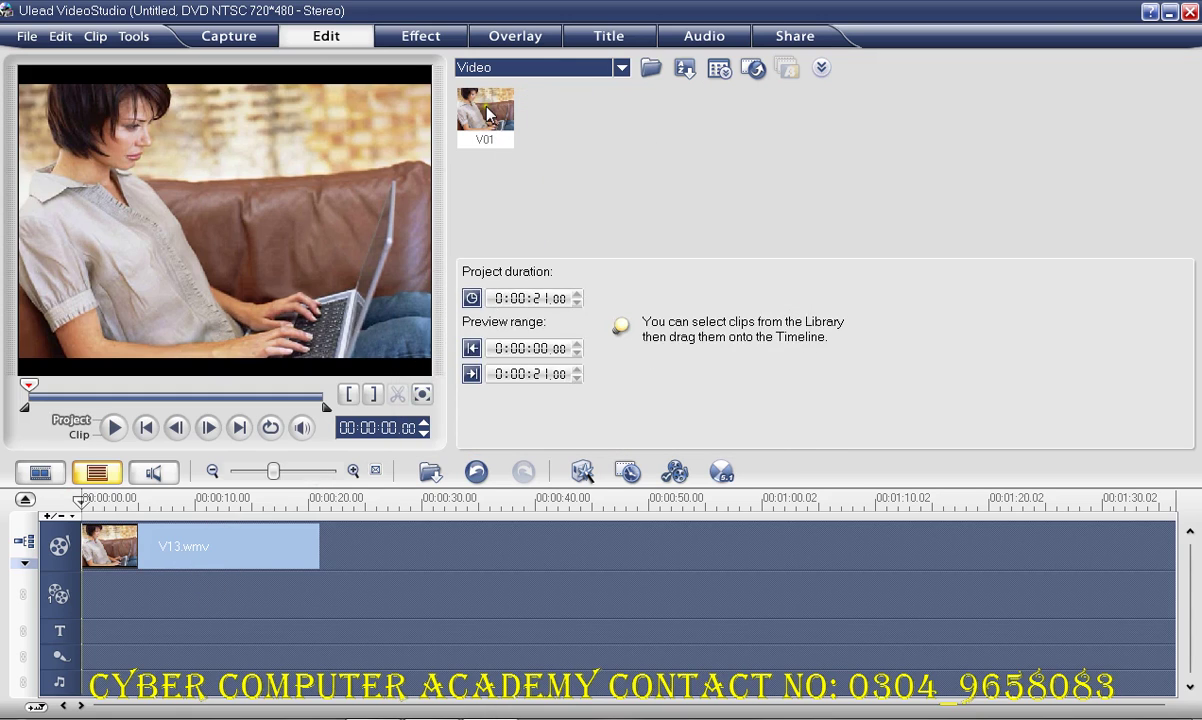
# Place V01 on the overlay track and adjust its picture in the preview.
pyautogui.moveTo(485, 113); pyautogui.dragTo(90, 585)
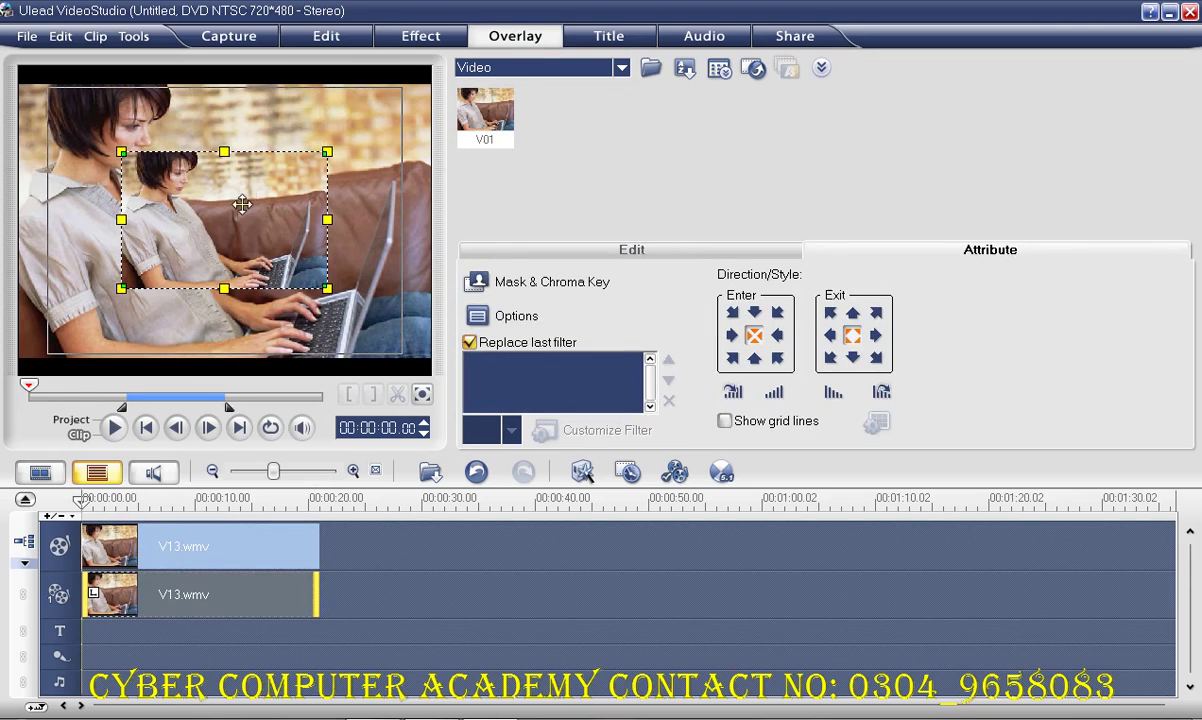
pyautogui.moveTo(330, 291); pyautogui.dragTo(352, 304)
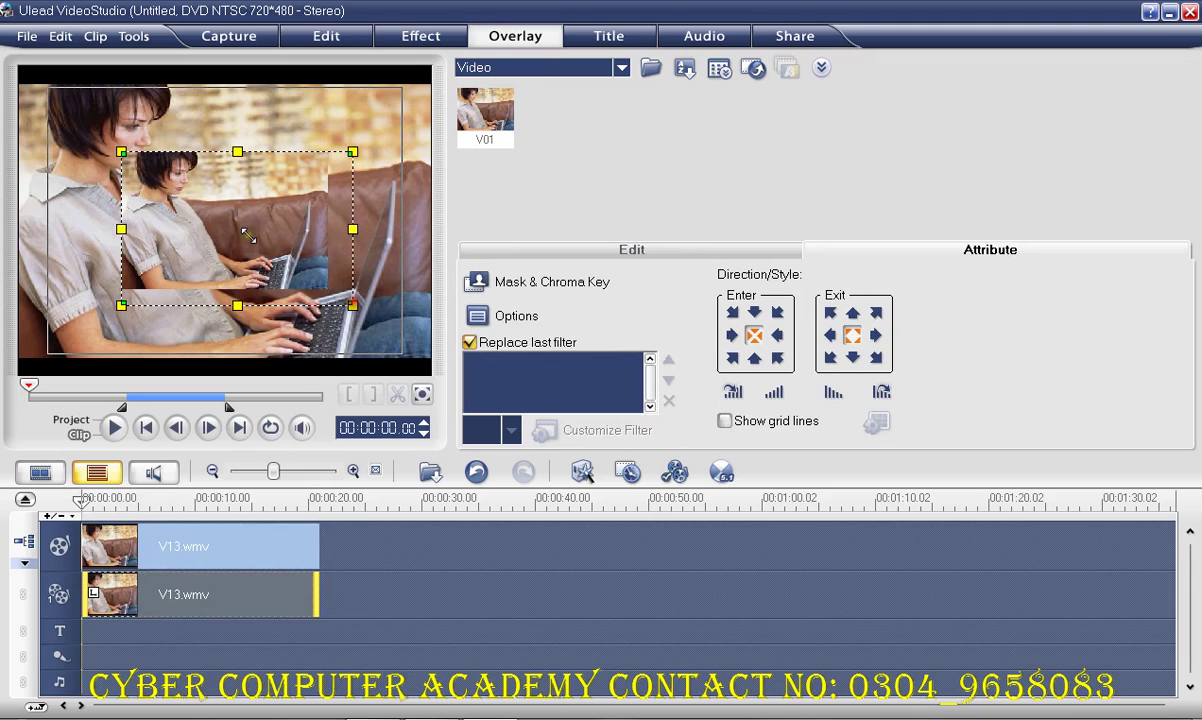
pyautogui.moveTo(218, 216); pyautogui.dragTo(190, 199)
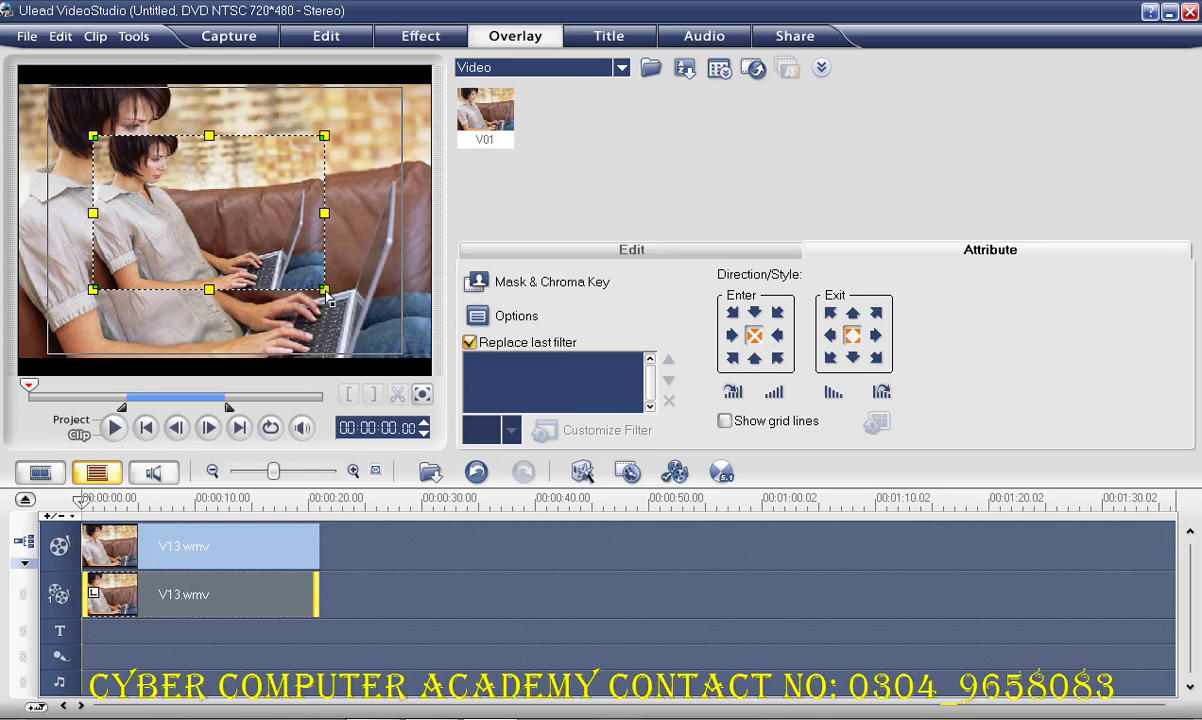
# Shrink the overlay to a small inset in the lower-right corner and preview the whole Project.
pyautogui.moveTo(324, 289); pyautogui.dragTo(183, 234)
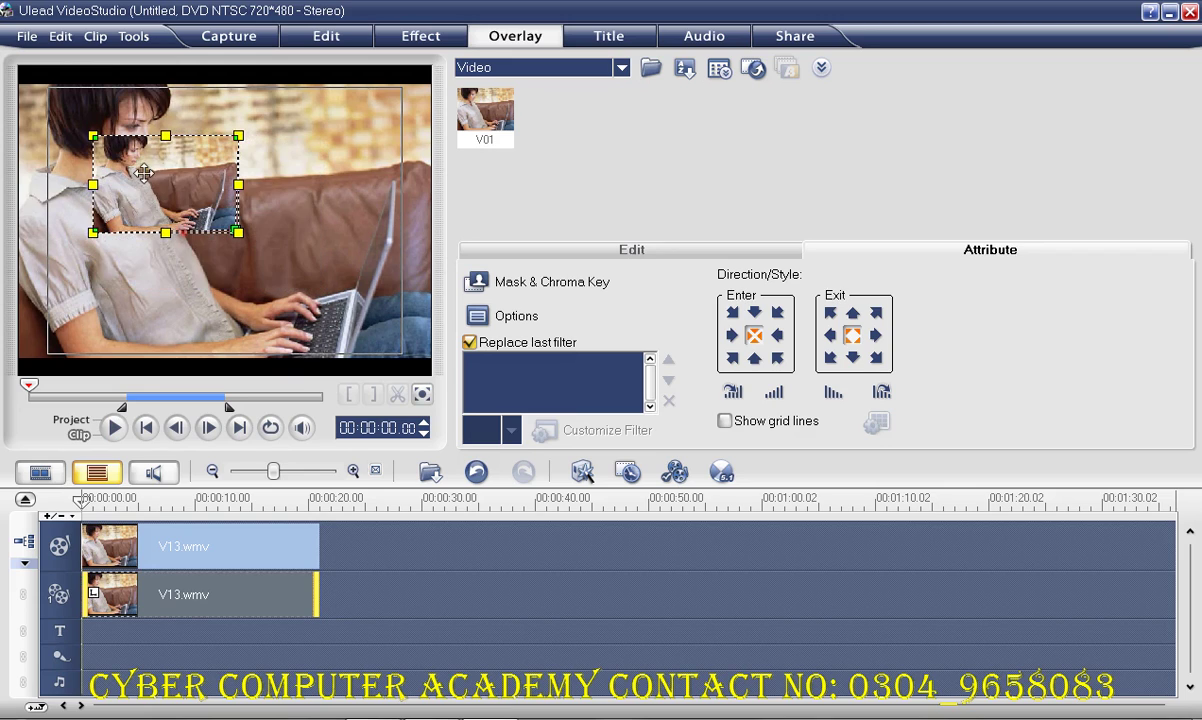
pyautogui.moveTo(139, 168); pyautogui.dragTo(268, 125)
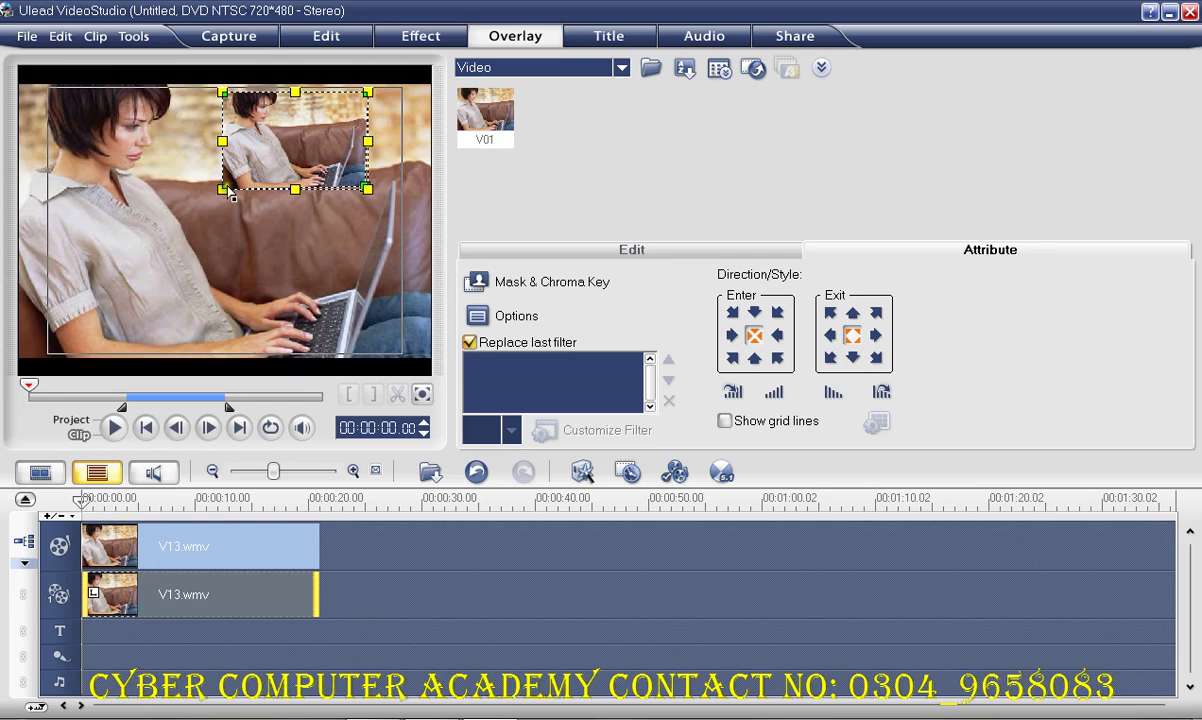
pyautogui.moveTo(222, 189); pyautogui.dragTo(254, 167)
pyautogui.moveTo(291, 120); pyautogui.dragTo(323, 307)
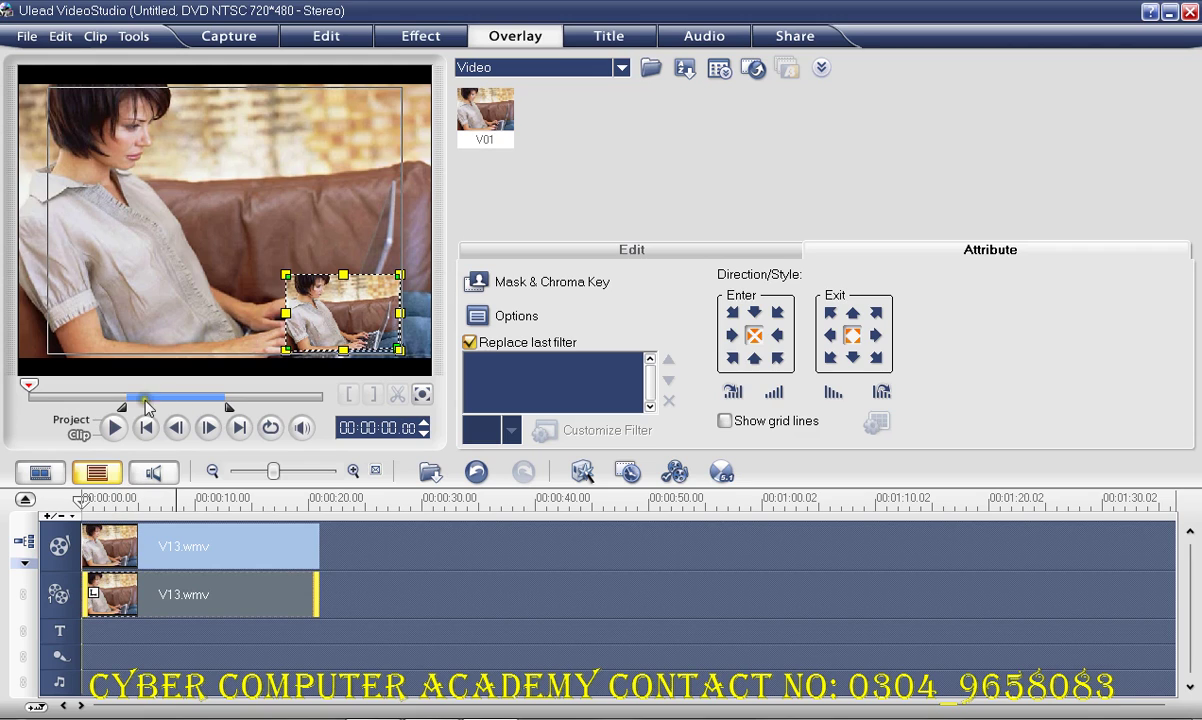
pyautogui.click(80, 421)
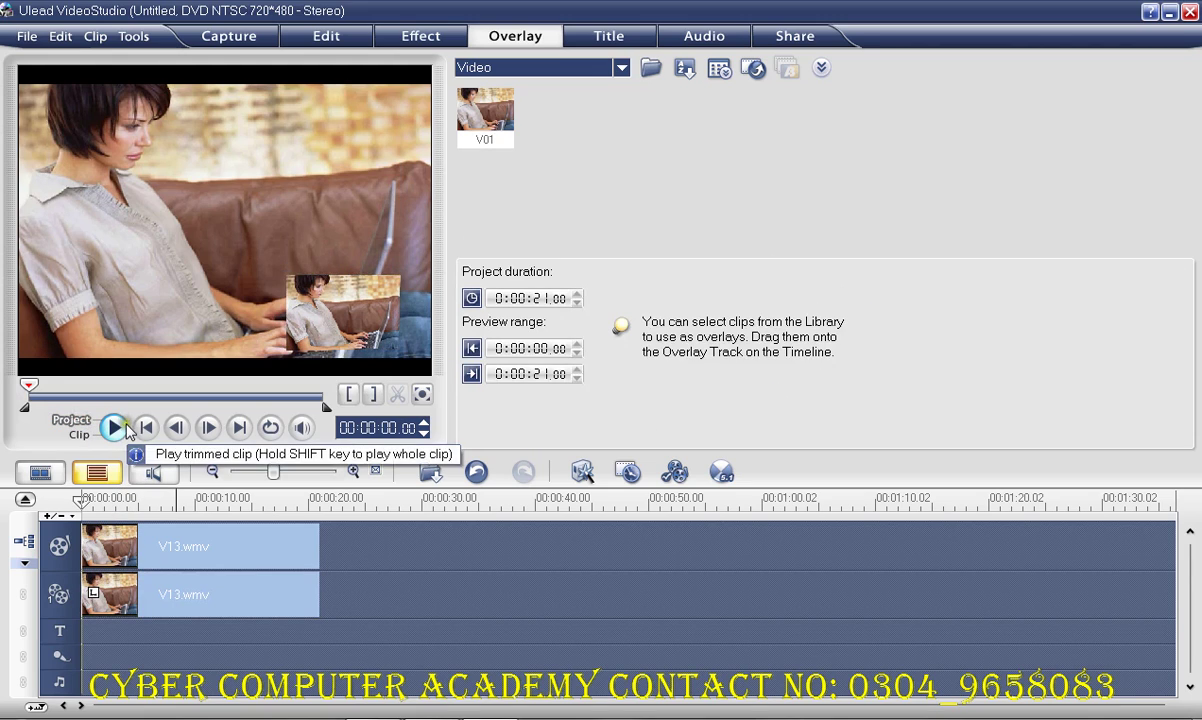
pyautogui.click(114, 427)
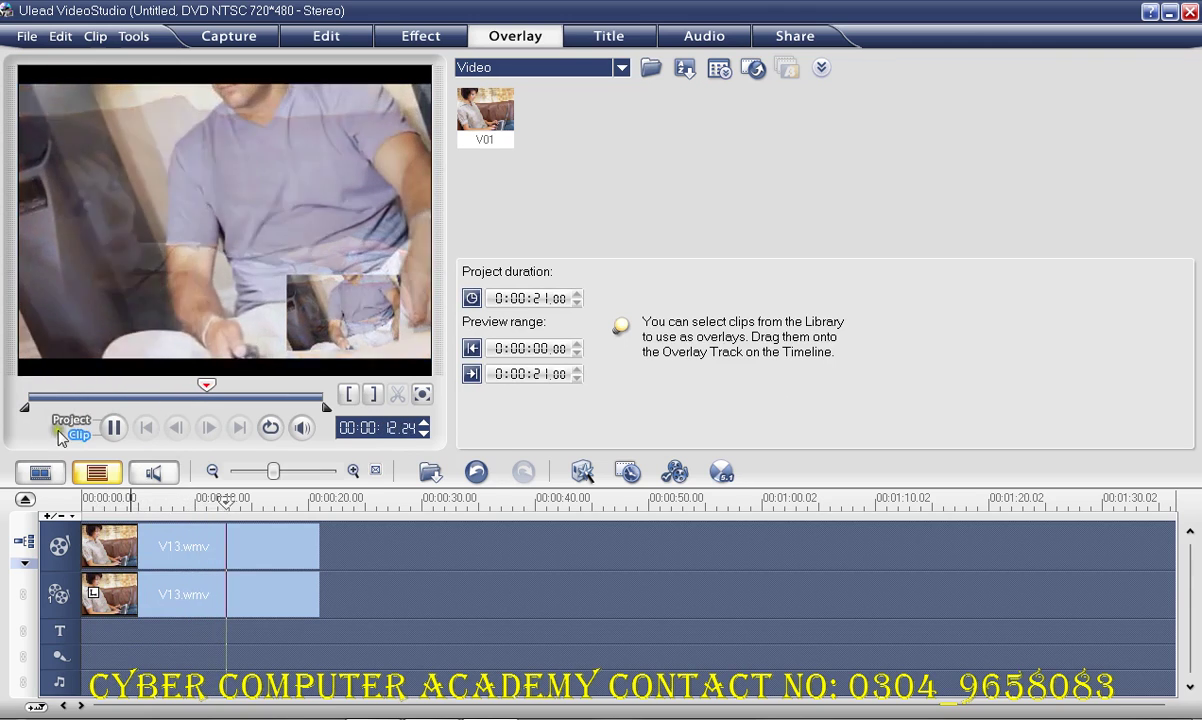
pyautogui.click(110, 428)
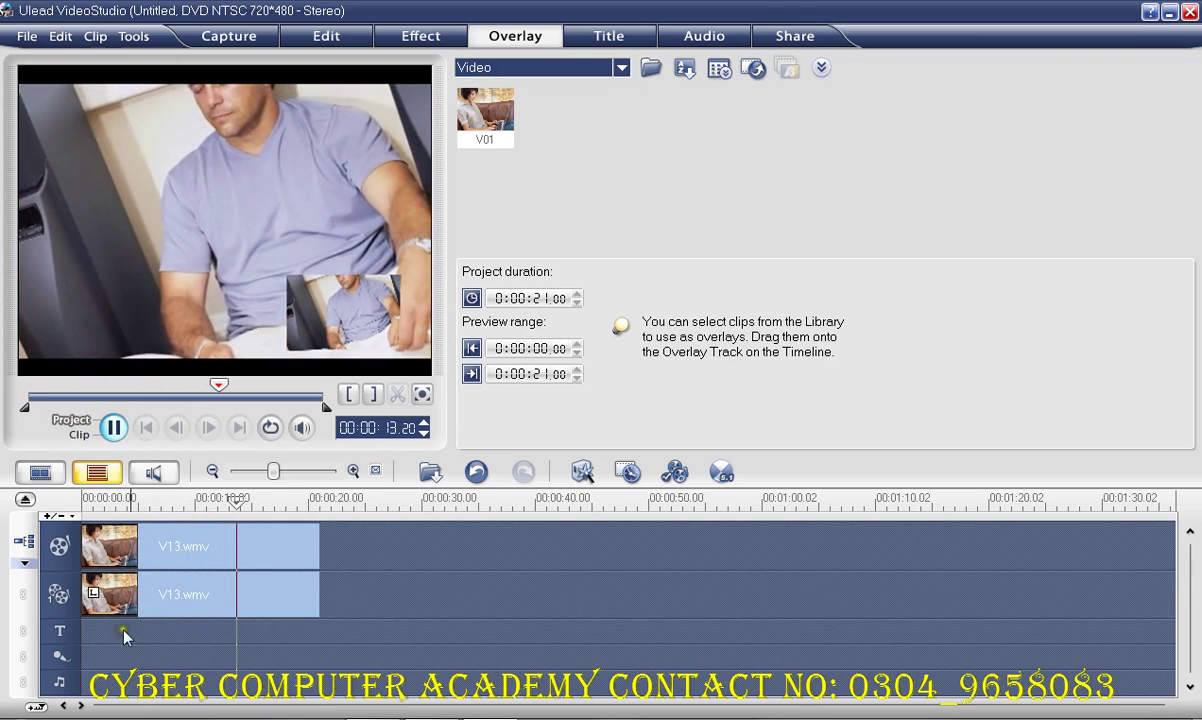
pyautogui.click(92, 660)
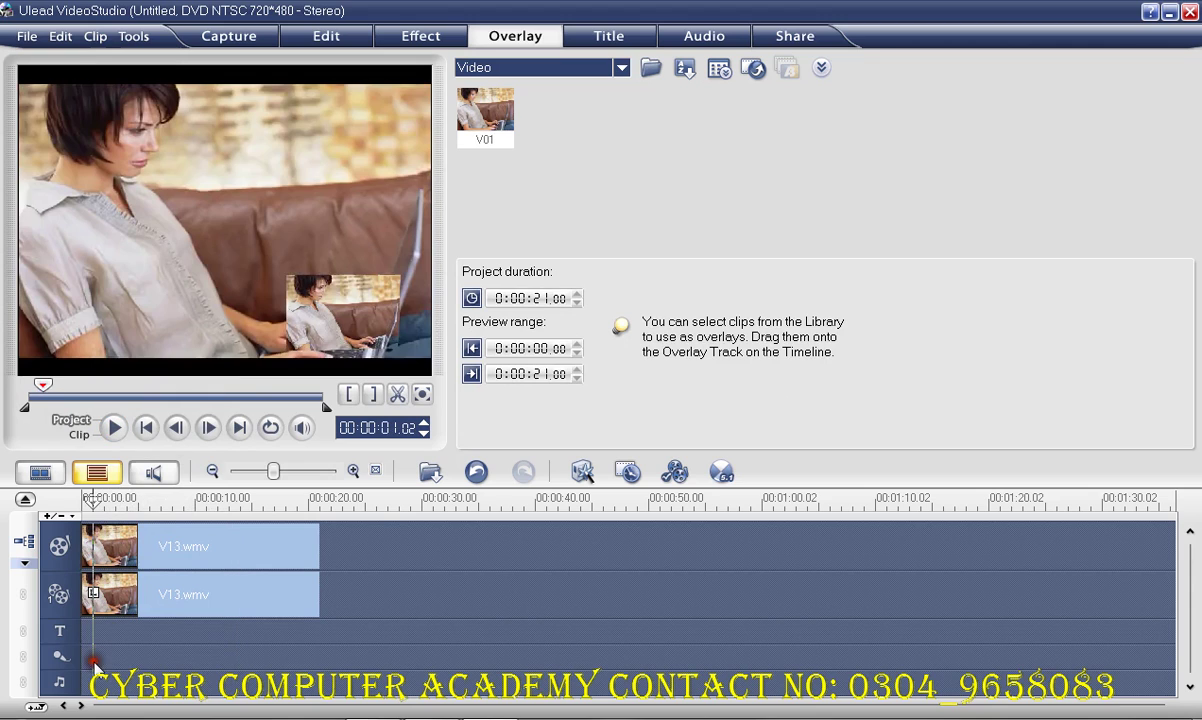
pyautogui.moveTo(92, 660); pyautogui.dragTo(104, 690)
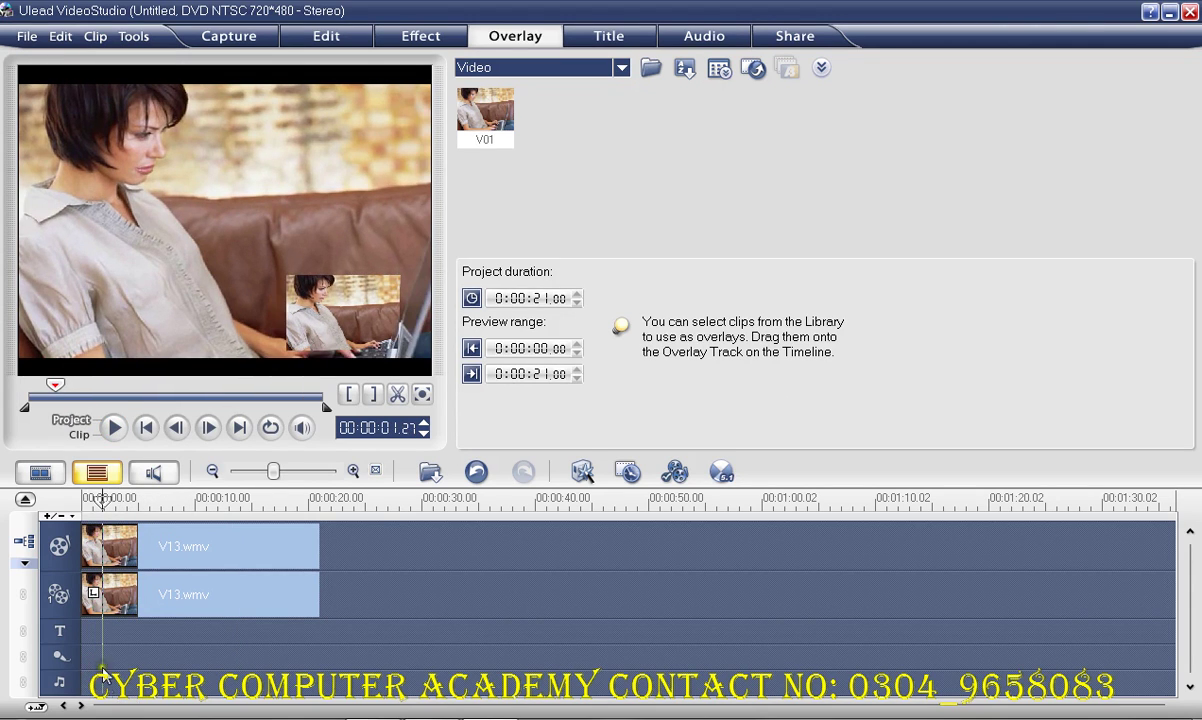
pyautogui.moveTo(103, 498); pyautogui.dragTo(77, 500)
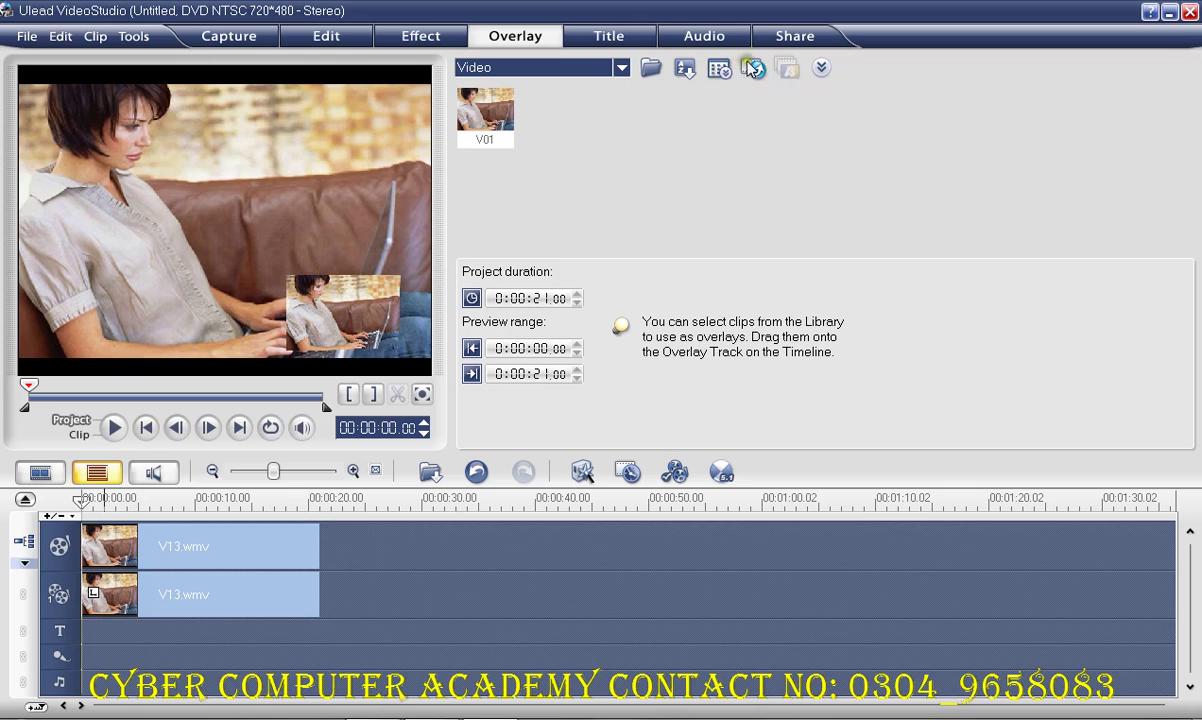
# Toggle the options panel and try Storyboard and Audio views, returning to Timeline view.
pyautogui.click(823, 67)
pyautogui.click(823, 67)
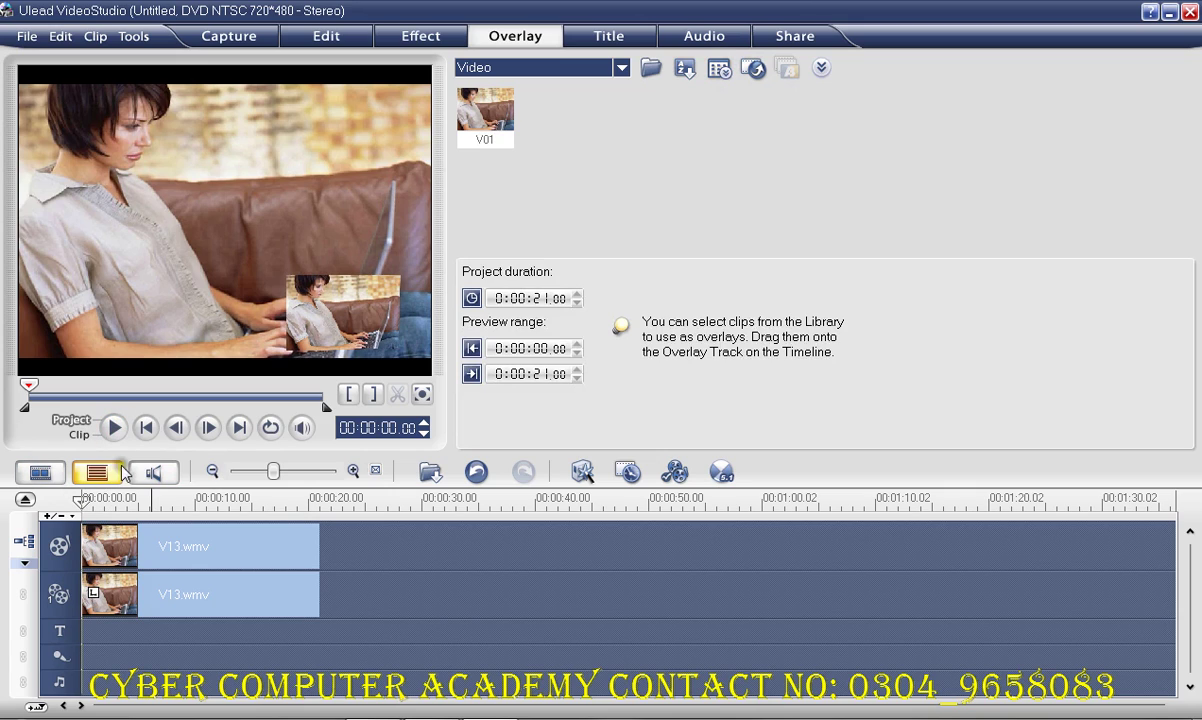
pyautogui.click(53, 479)
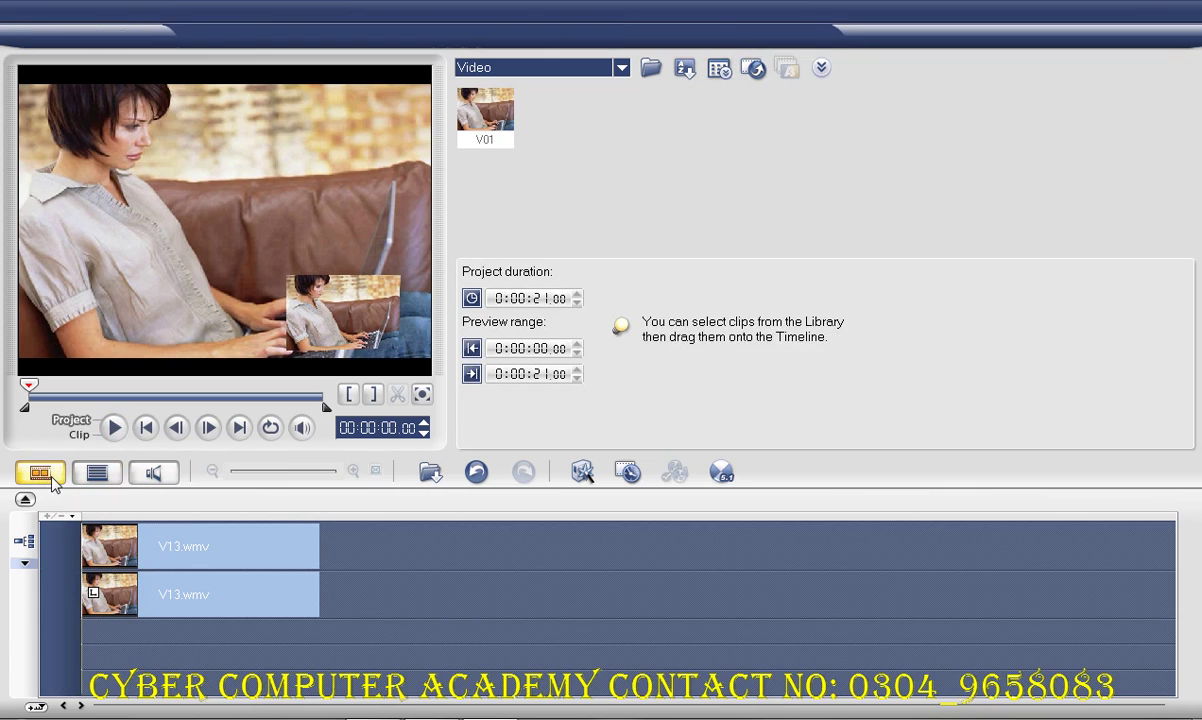
pyautogui.click(97, 472)
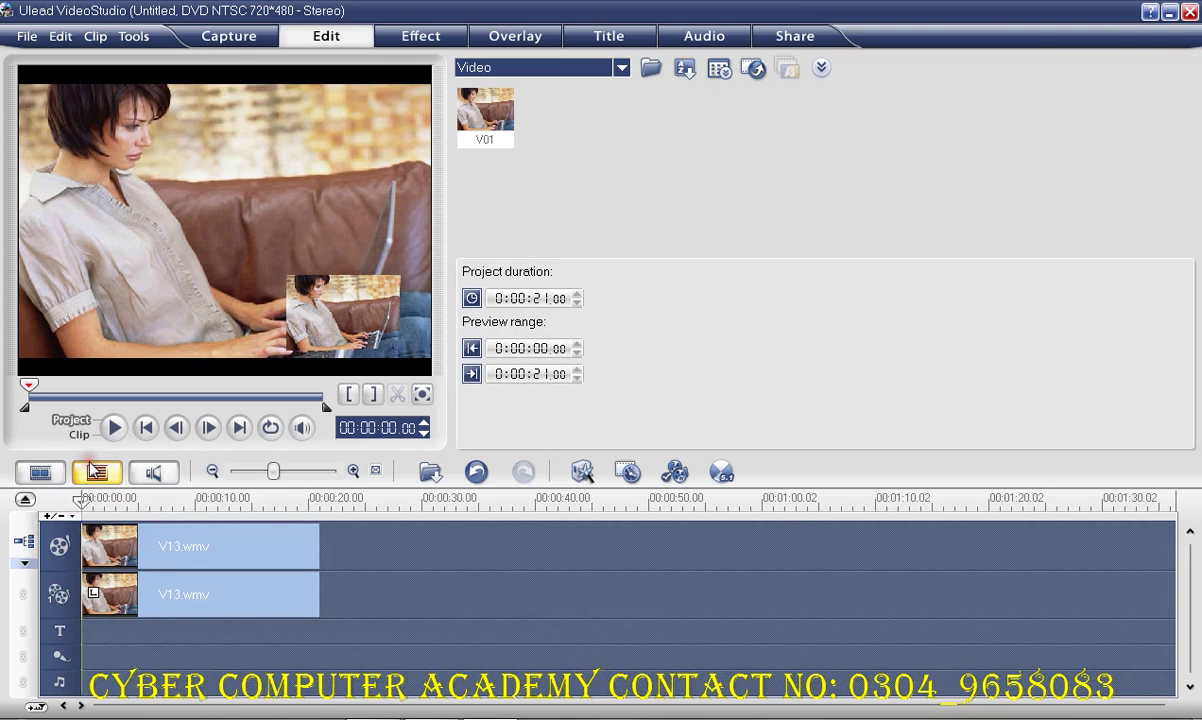
pyautogui.click(155, 476)
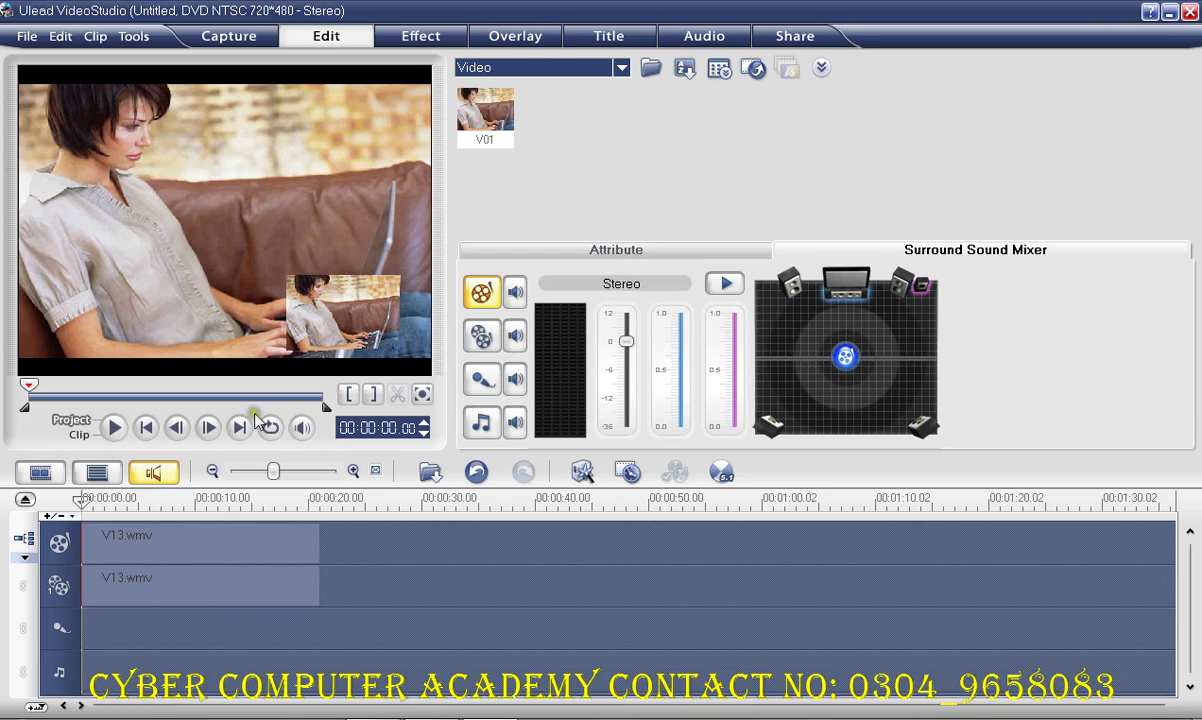
pyautogui.click(97, 472)
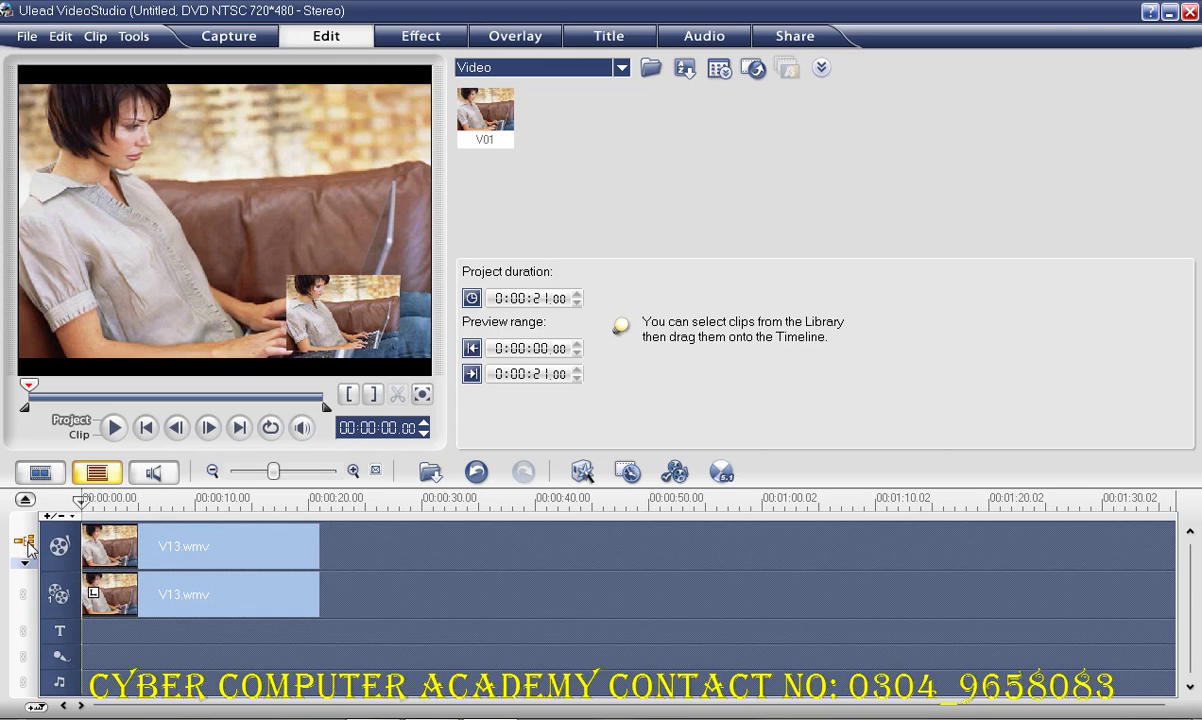
# Toggle the timeline size and select V13.wmv to show its Video options.
pyautogui.click(25, 499)
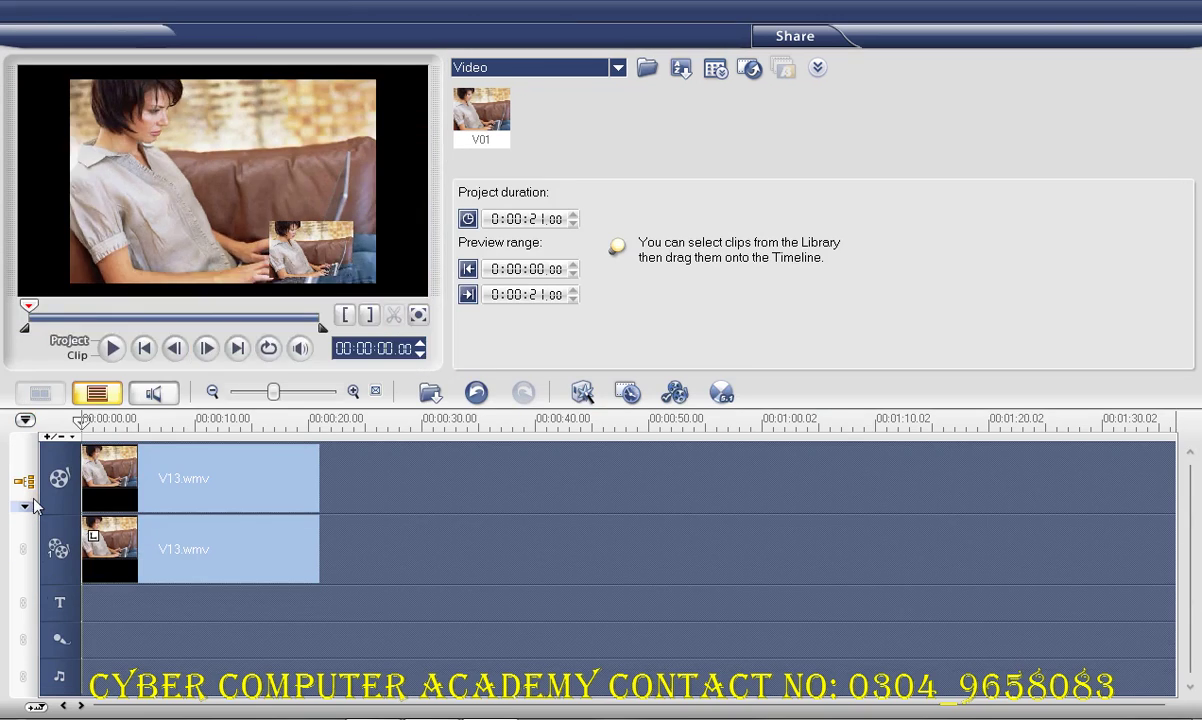
pyautogui.click(25, 422)
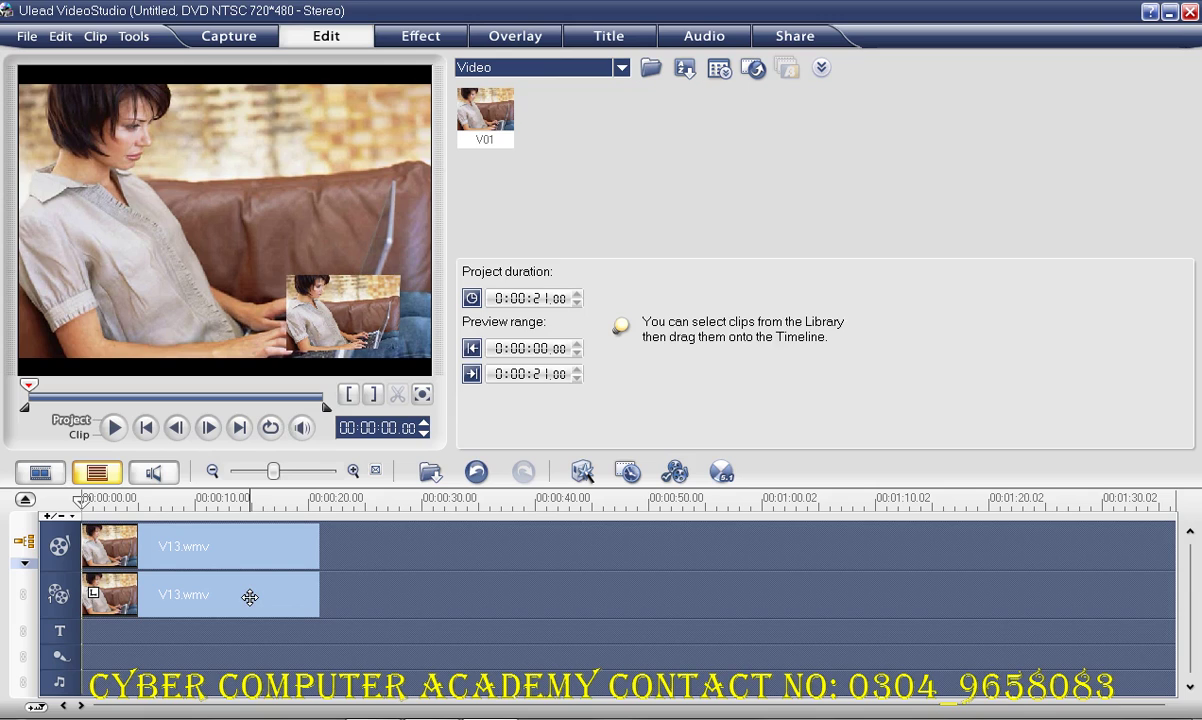
pyautogui.click(170, 548)
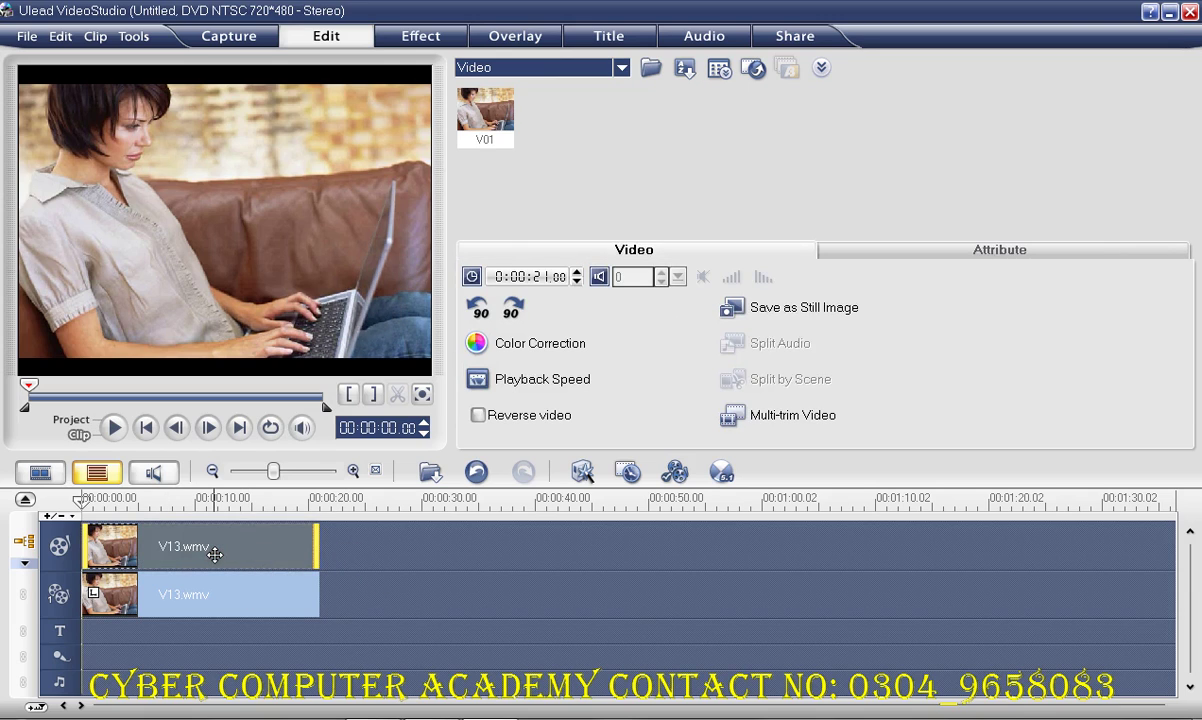
# Delete the main video clip and the overlay clip from the timeline.
pyautogui.press('Delete')
pyautogui.click(153, 585)
pyautogui.press('Delete')
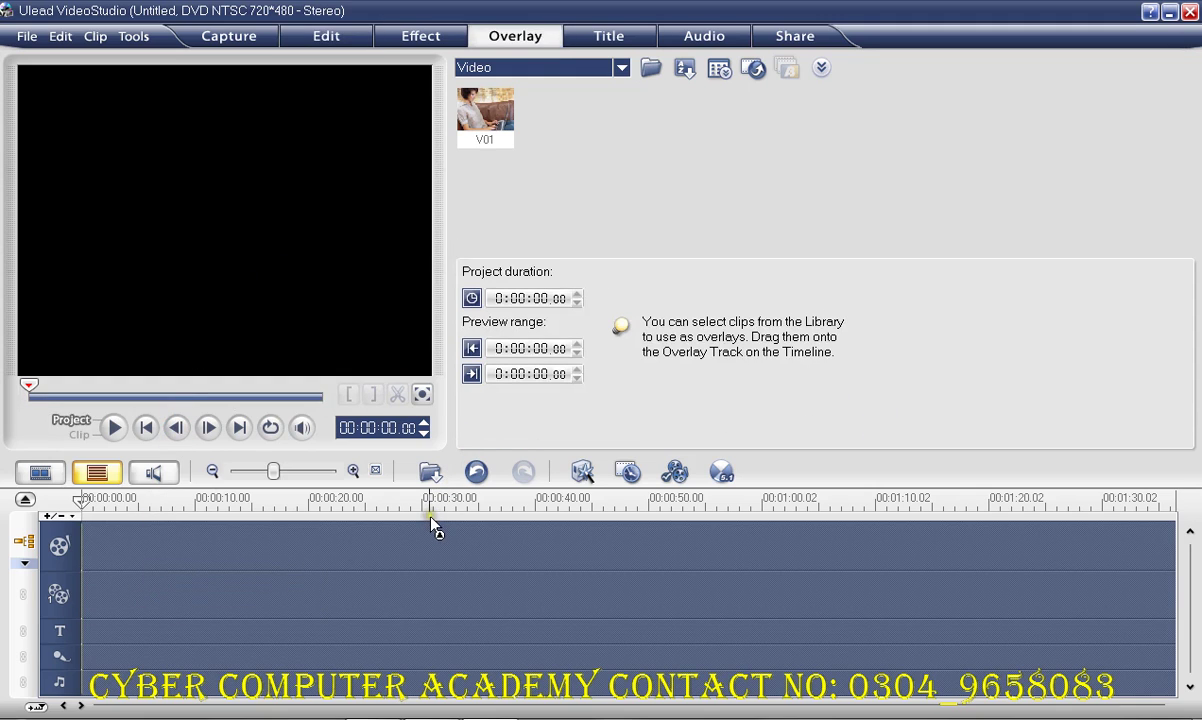
# Reset the playhead to the start, zoom the timeline out, and place V01 on the video track.
pyautogui.click(158, 538)
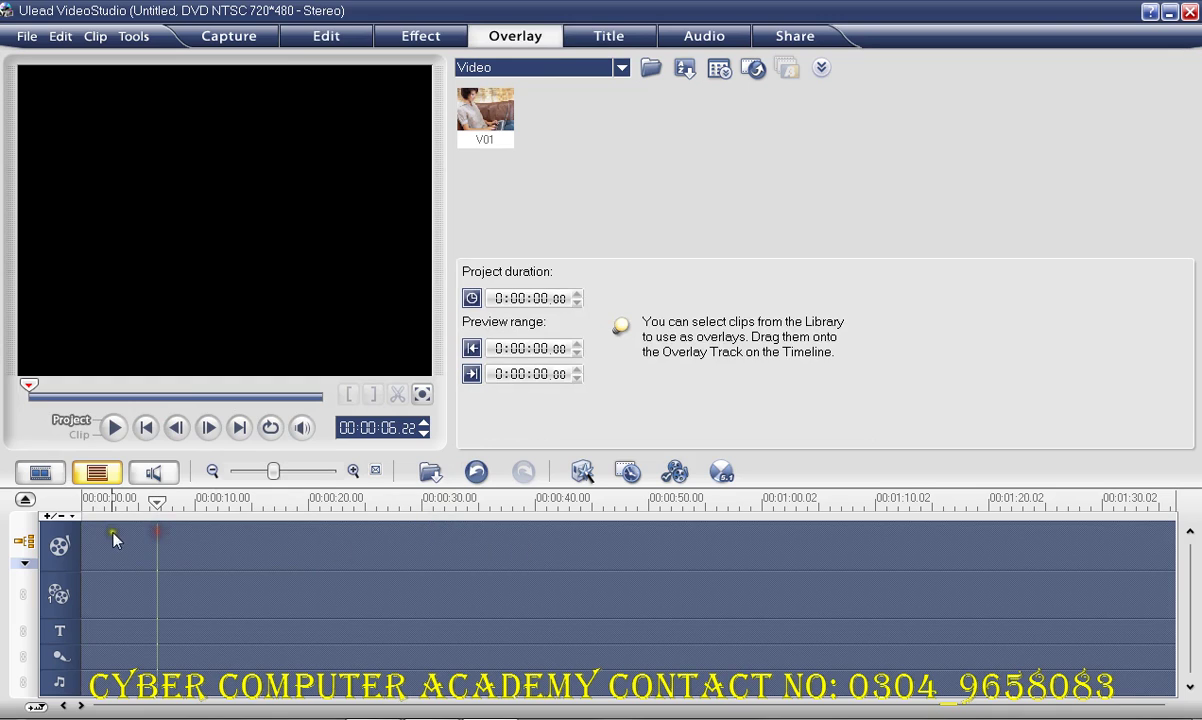
pyautogui.moveTo(152, 497); pyautogui.dragTo(76, 485)
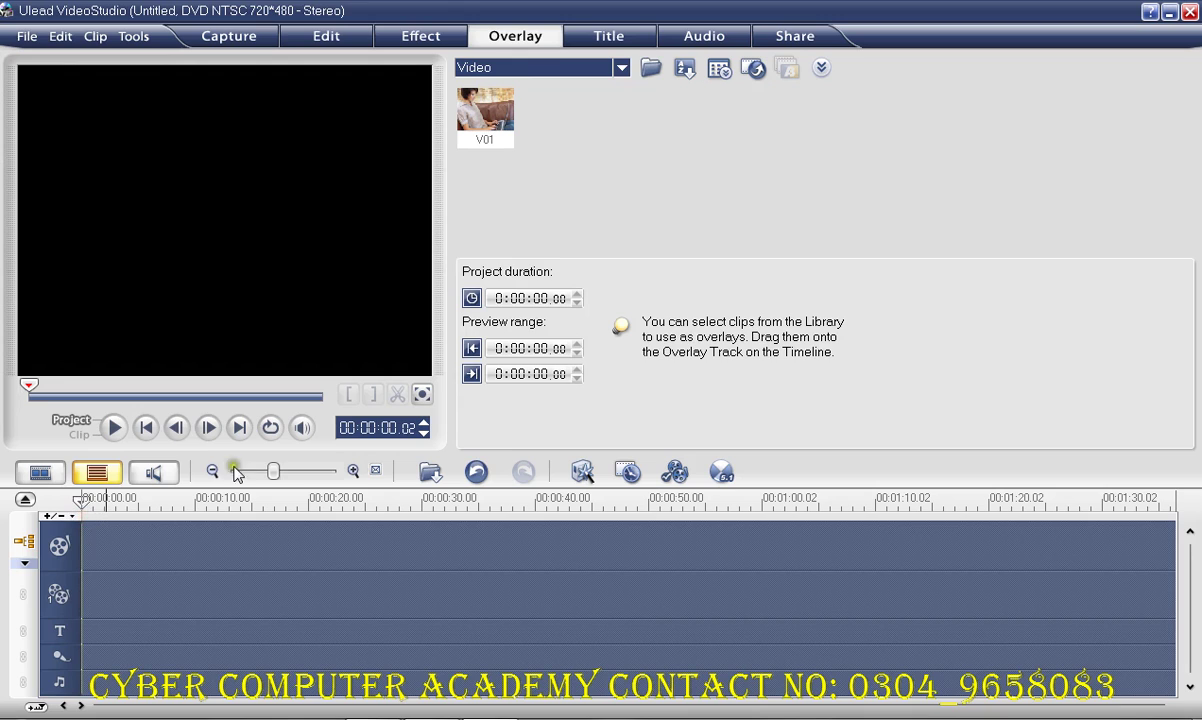
pyautogui.moveTo(275, 480); pyautogui.dragTo(245, 473)
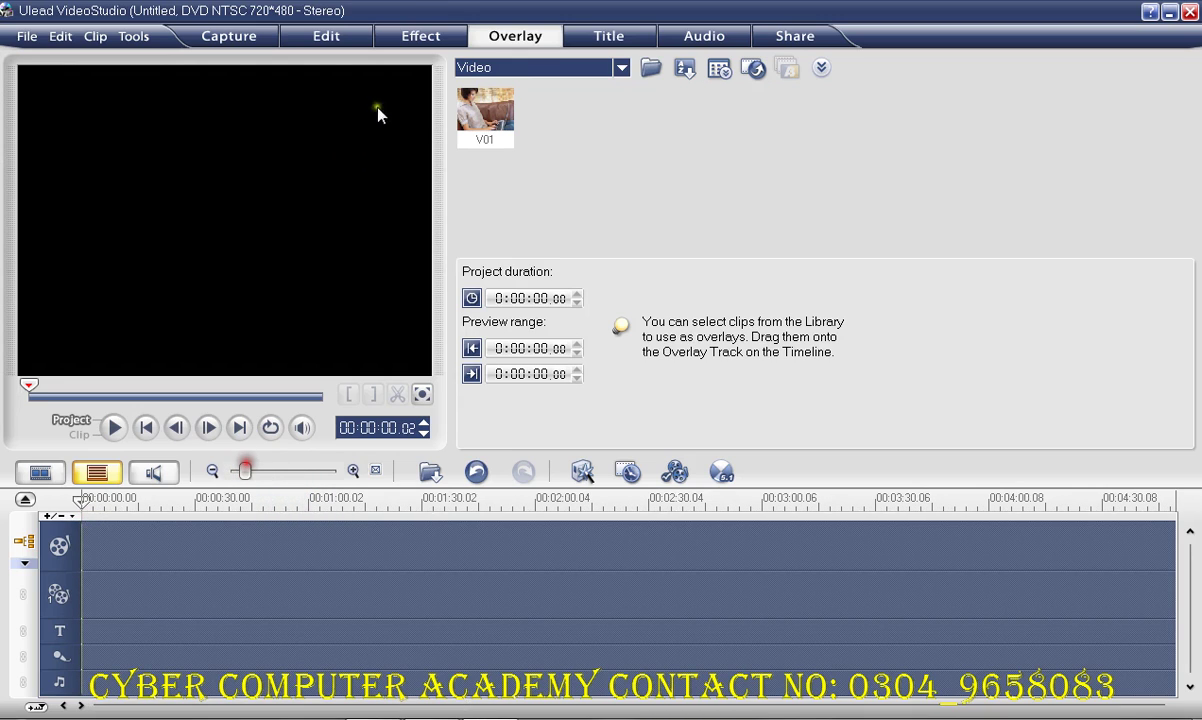
pyautogui.moveTo(455, 112); pyautogui.dragTo(104, 545)
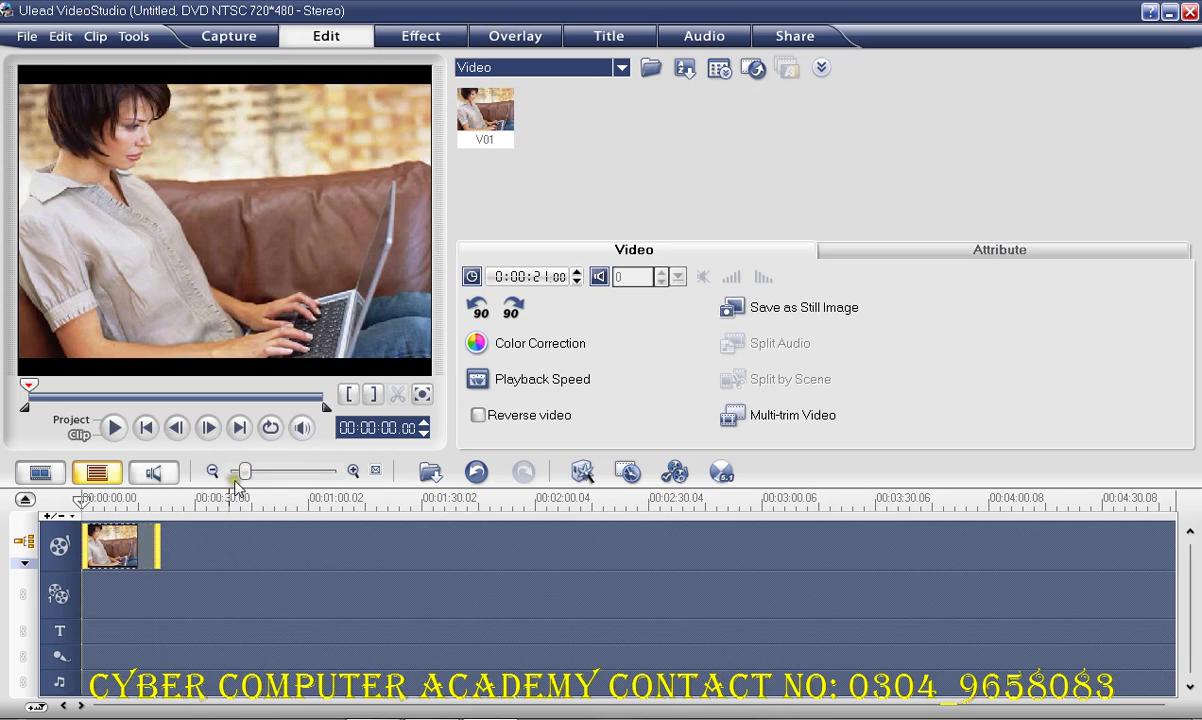
# Adjust the timeline zoom in and out so the V13.wmv clip appears wider.
pyautogui.moveTo(243, 471); pyautogui.dragTo(270, 485)
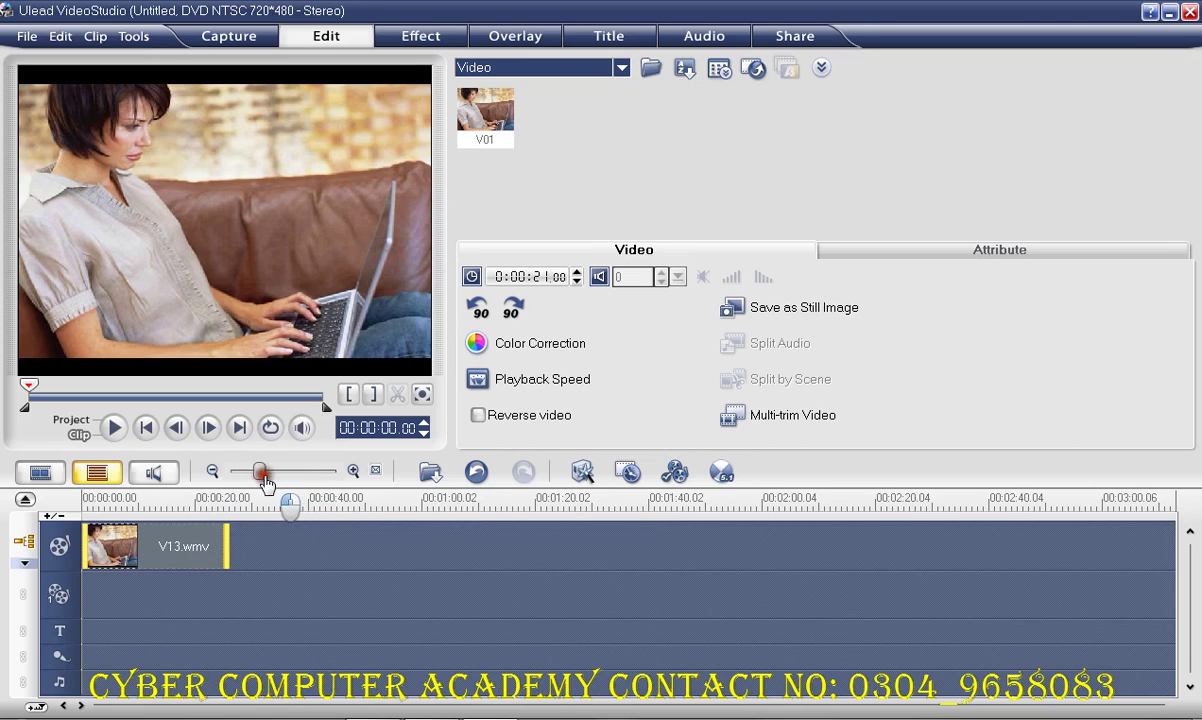
pyautogui.moveTo(265, 475); pyautogui.dragTo(259, 483)
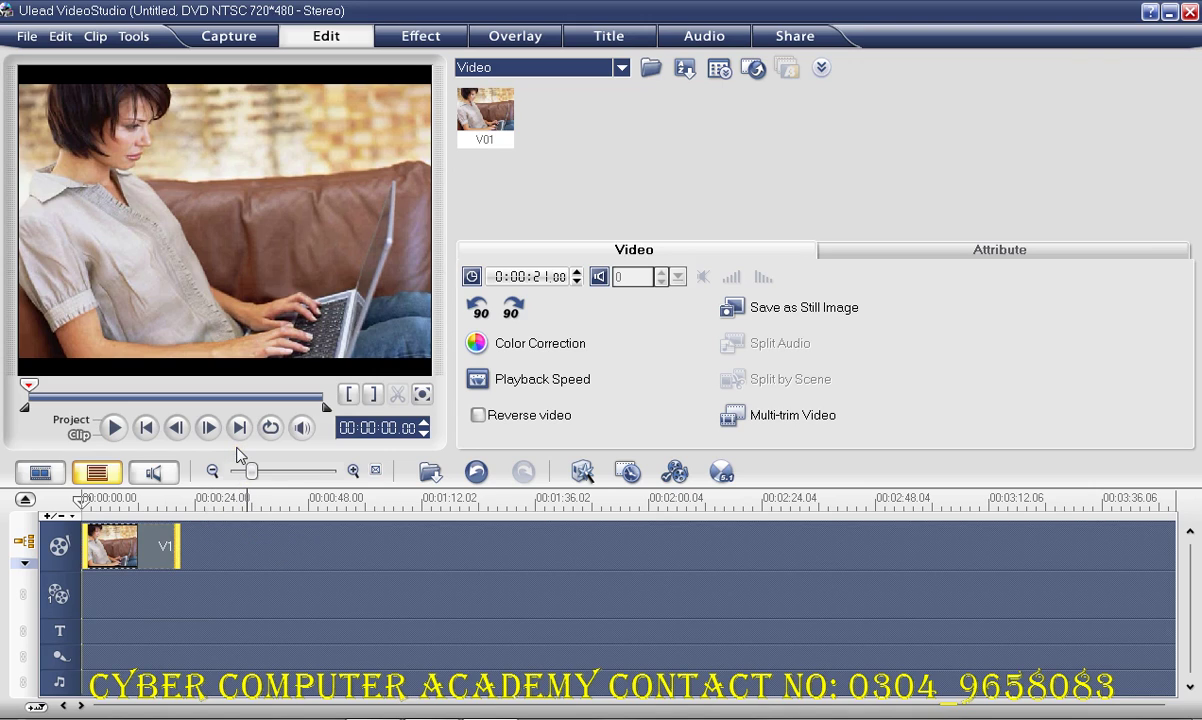
pyautogui.moveTo(251, 479); pyautogui.dragTo(338, 486)
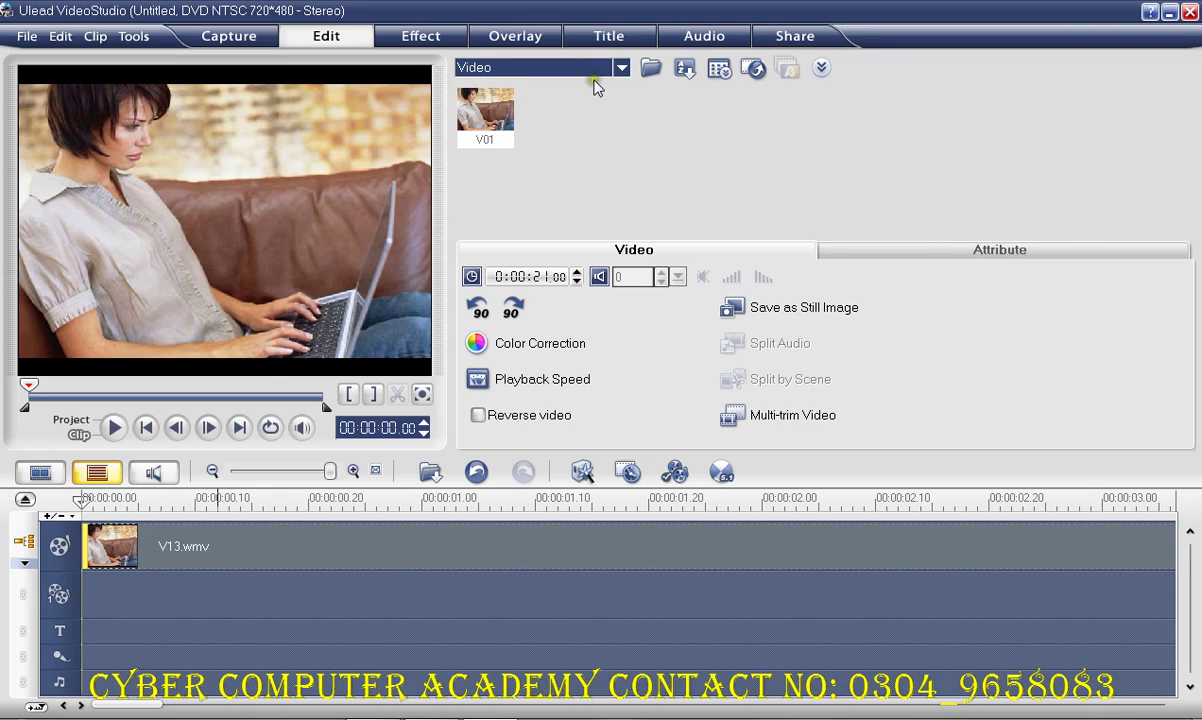
# Browse the Image and Audio library categories, then return to Video.
pyautogui.click(620, 68)
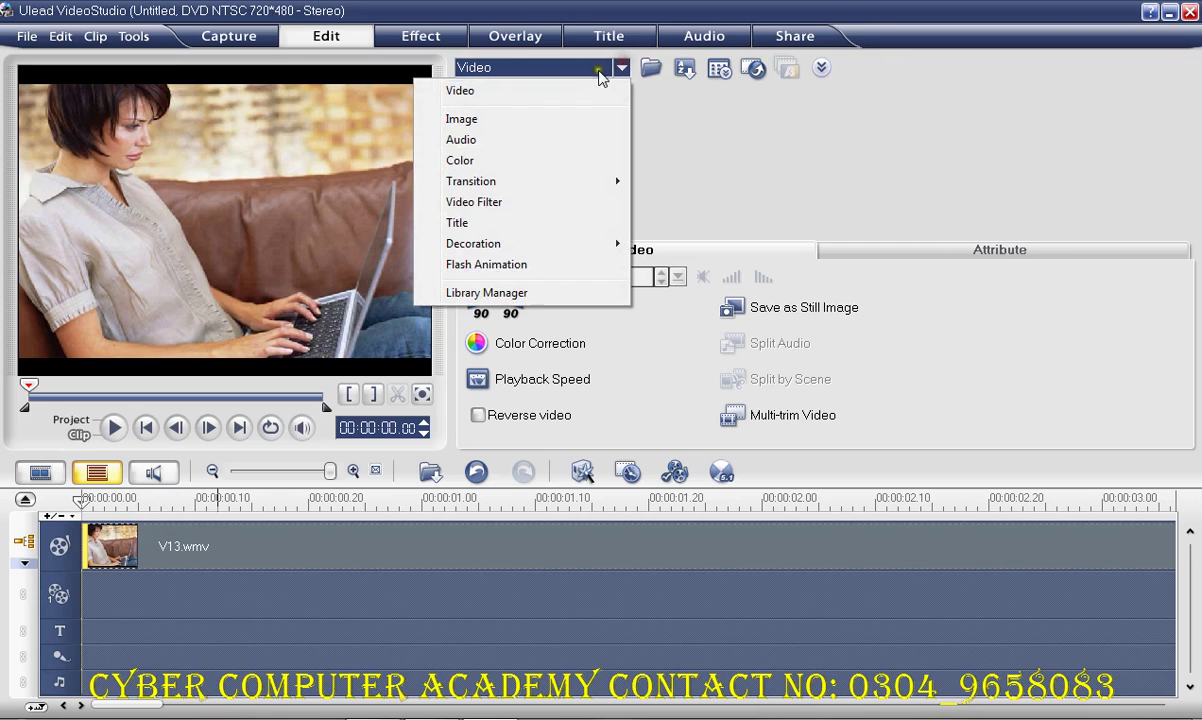
pyautogui.click(508, 119)
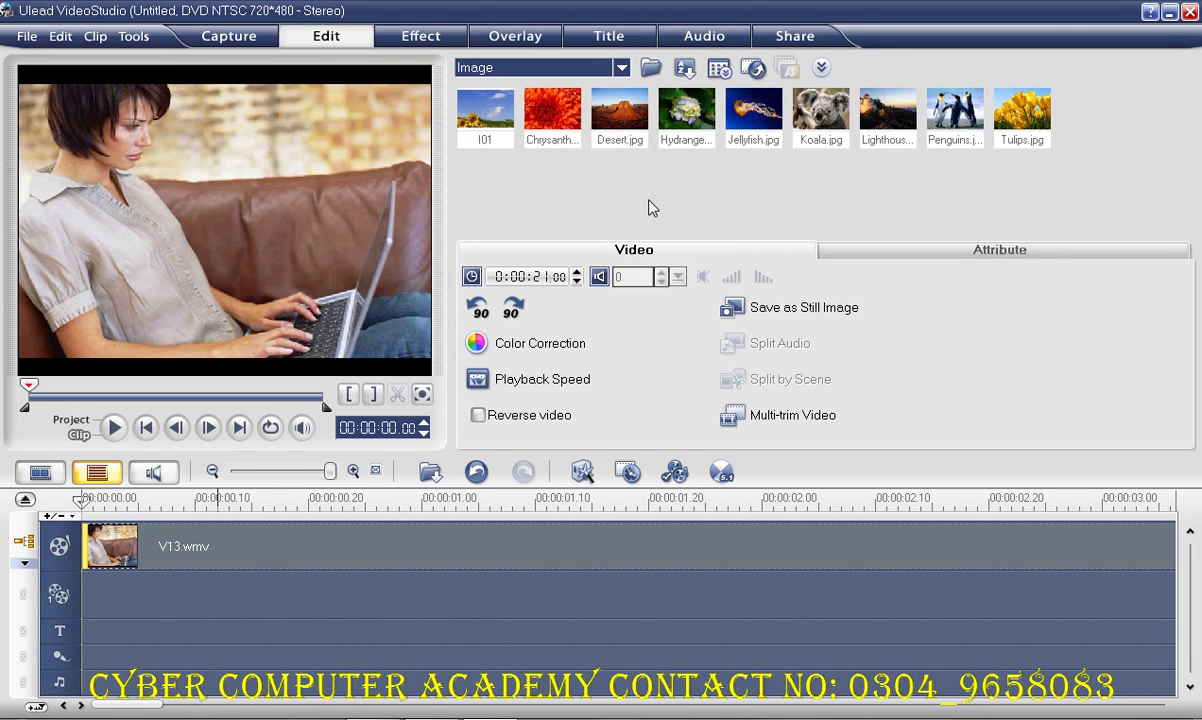
pyautogui.click(620, 68)
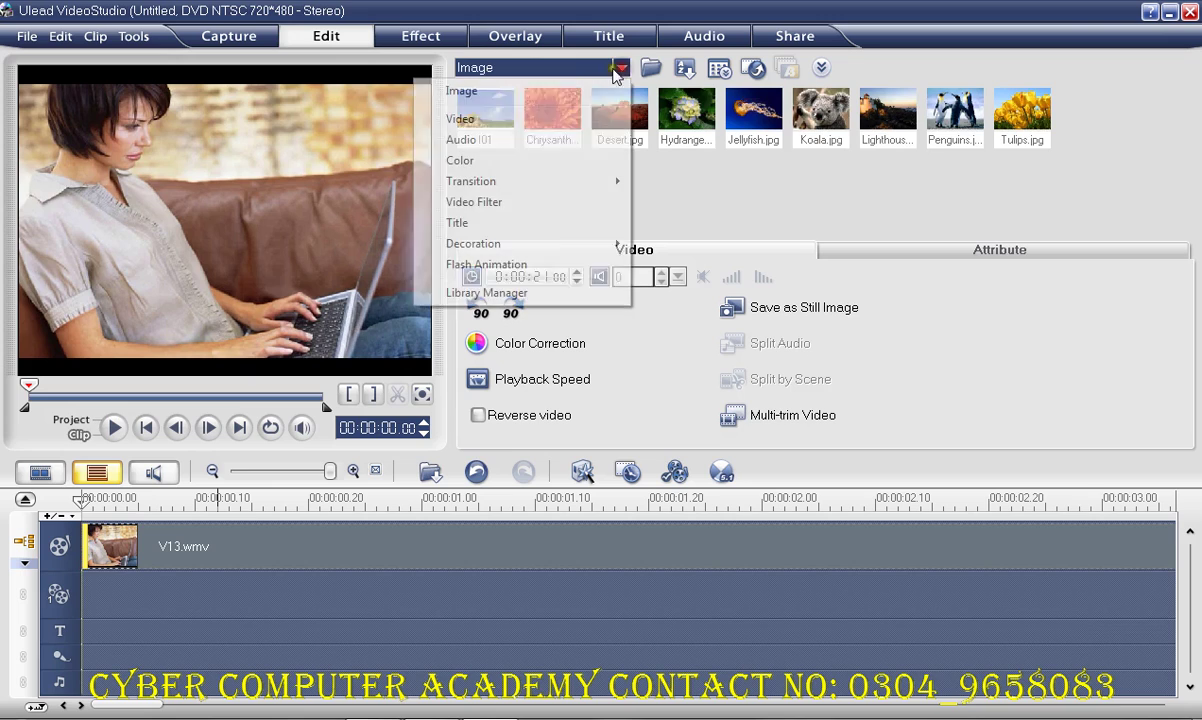
pyautogui.click(484, 140)
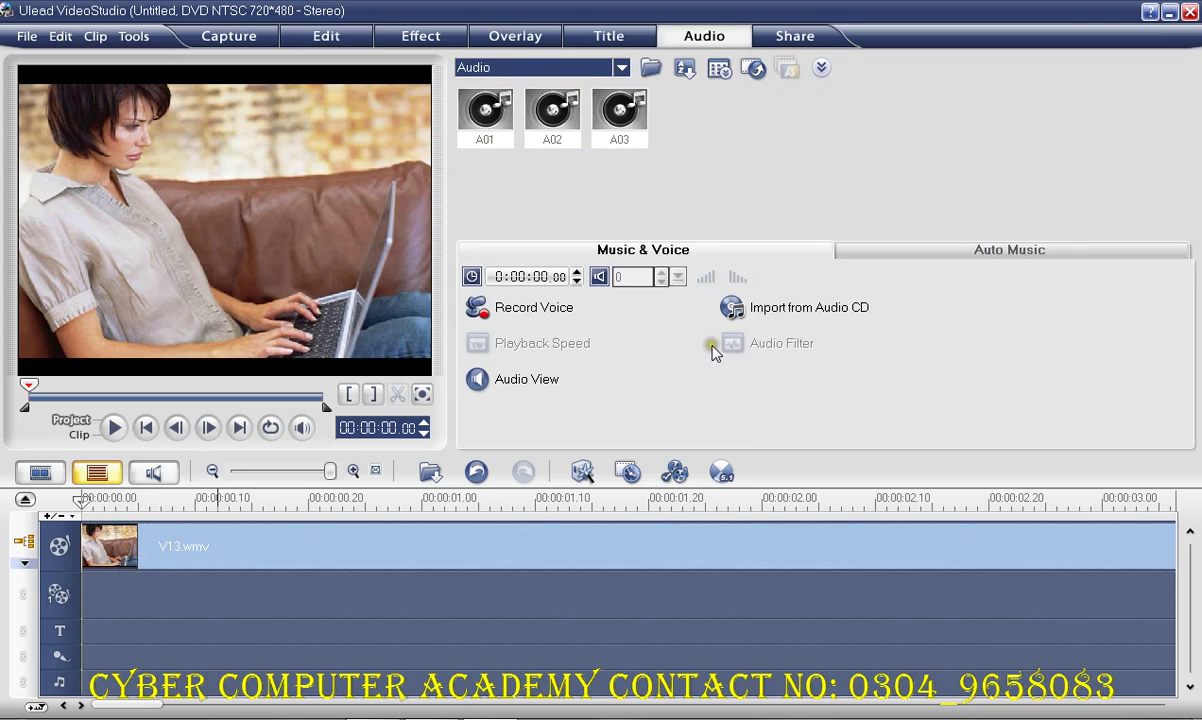
pyautogui.click(620, 68)
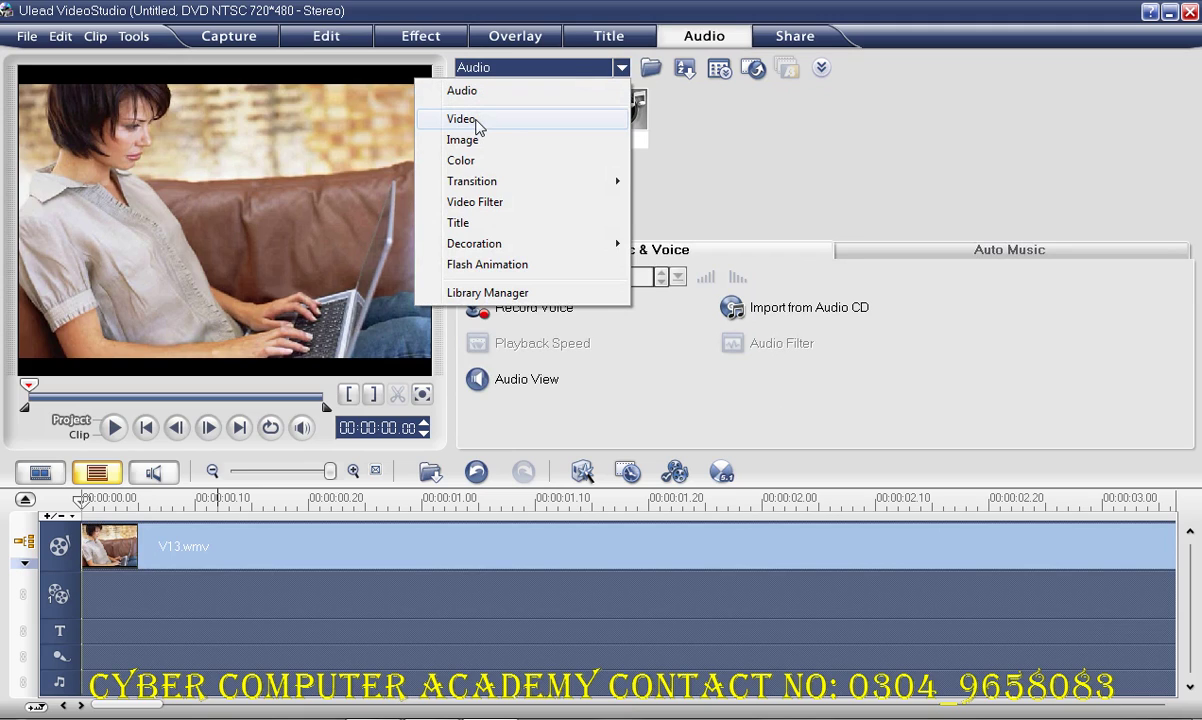
pyautogui.click(462, 119)
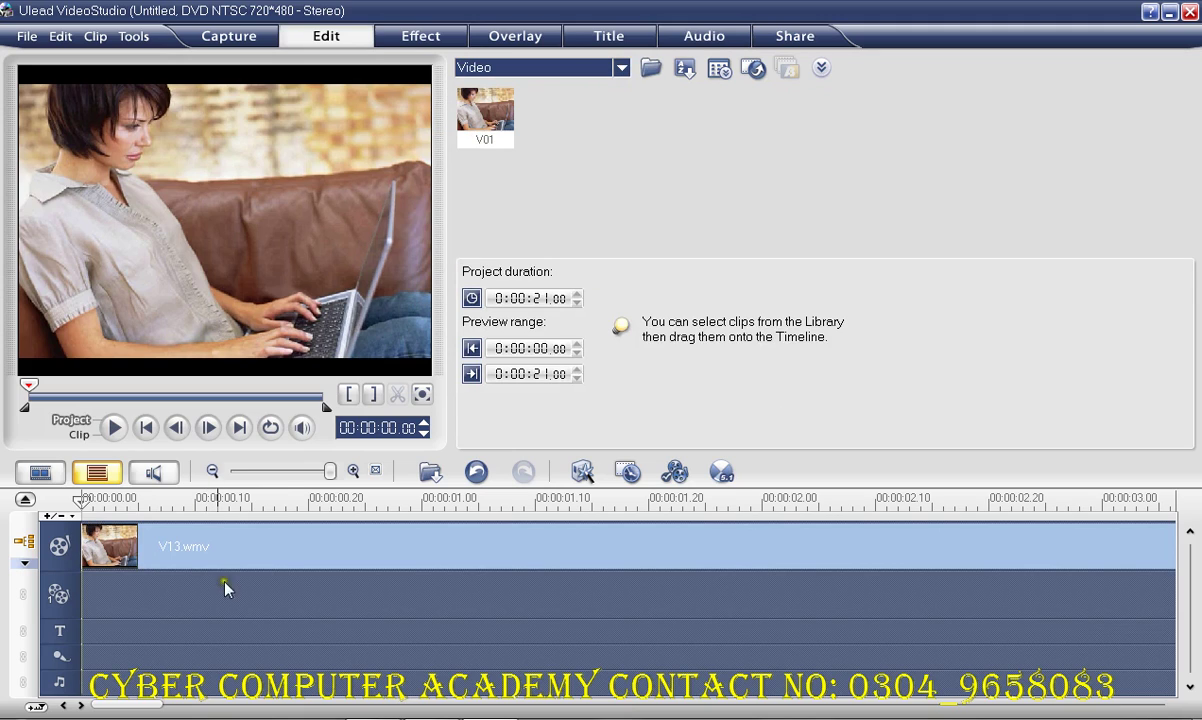
# Zoom the timeline out until the whole V13.wmv clip fits.
pyautogui.click(212, 471)
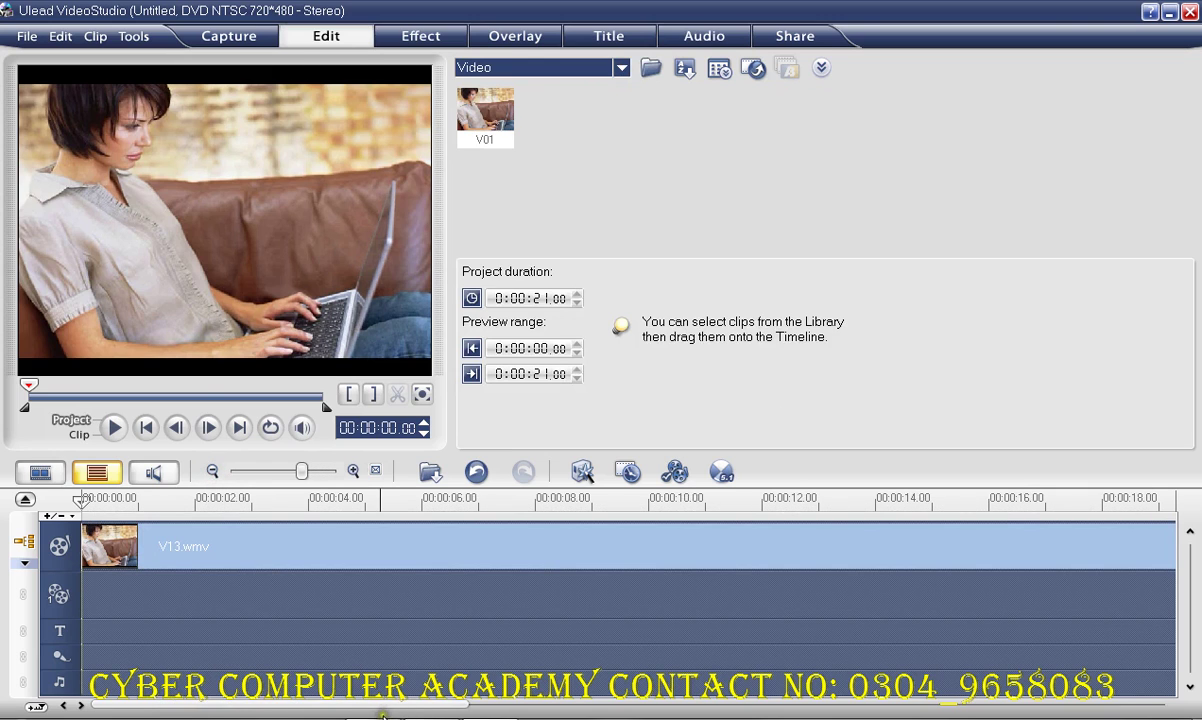
pyautogui.scroll(-1, 360, 665)
pyautogui.click(556, 573)
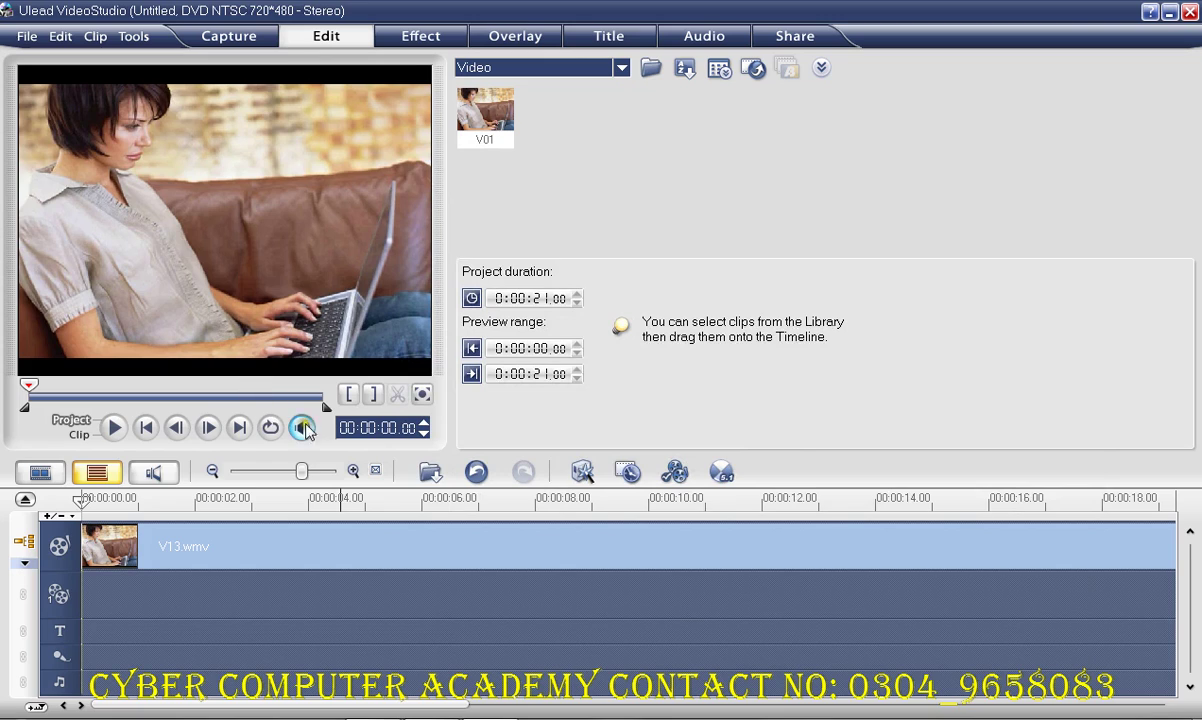
pyautogui.click(212, 471)
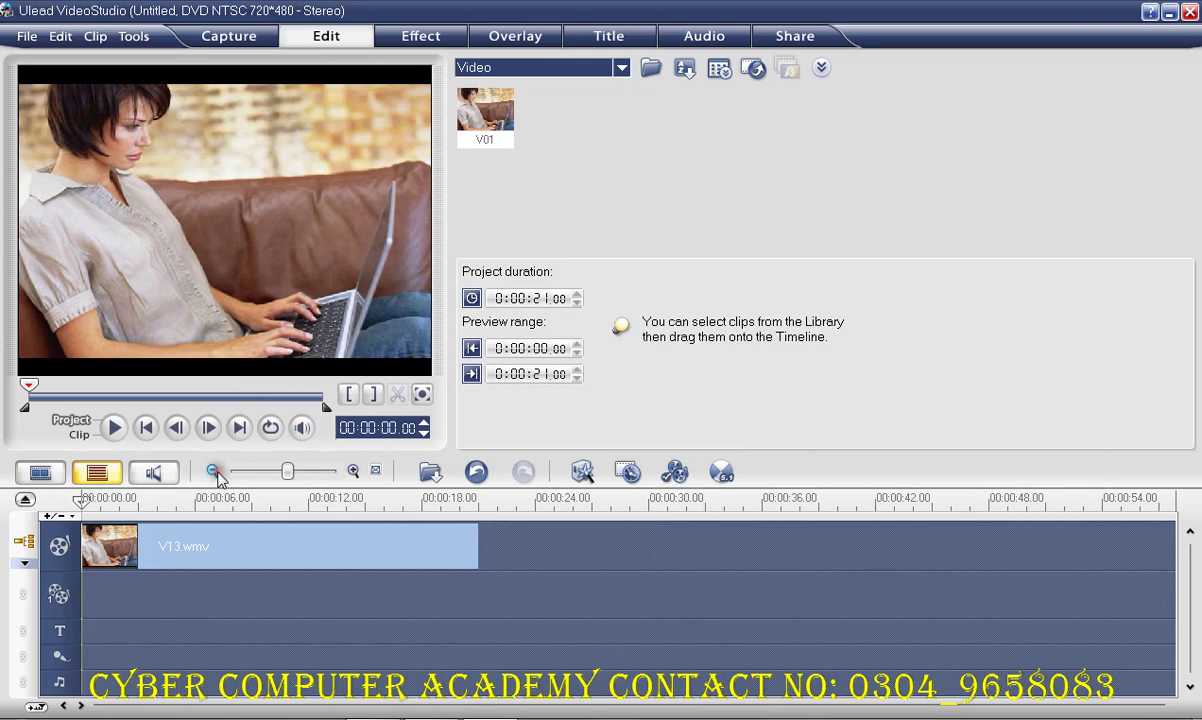
# Switch the library to Audio and place A01 on the music track.
pyautogui.click(622, 70)
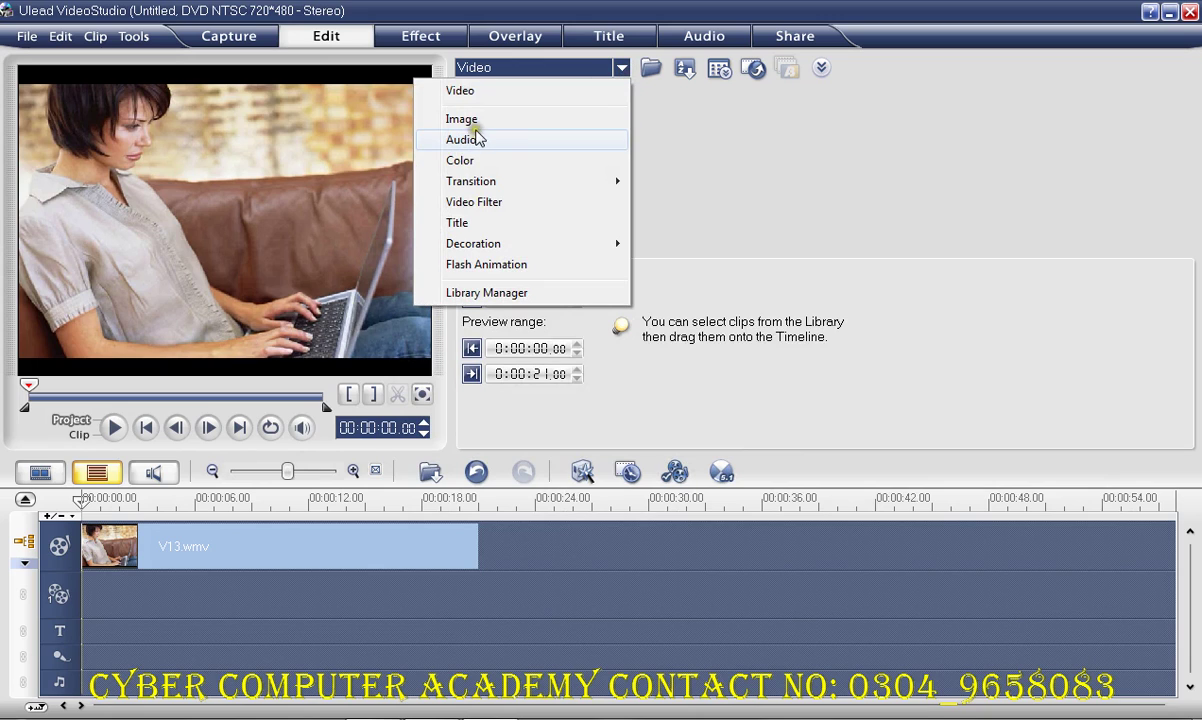
pyautogui.click(468, 140)
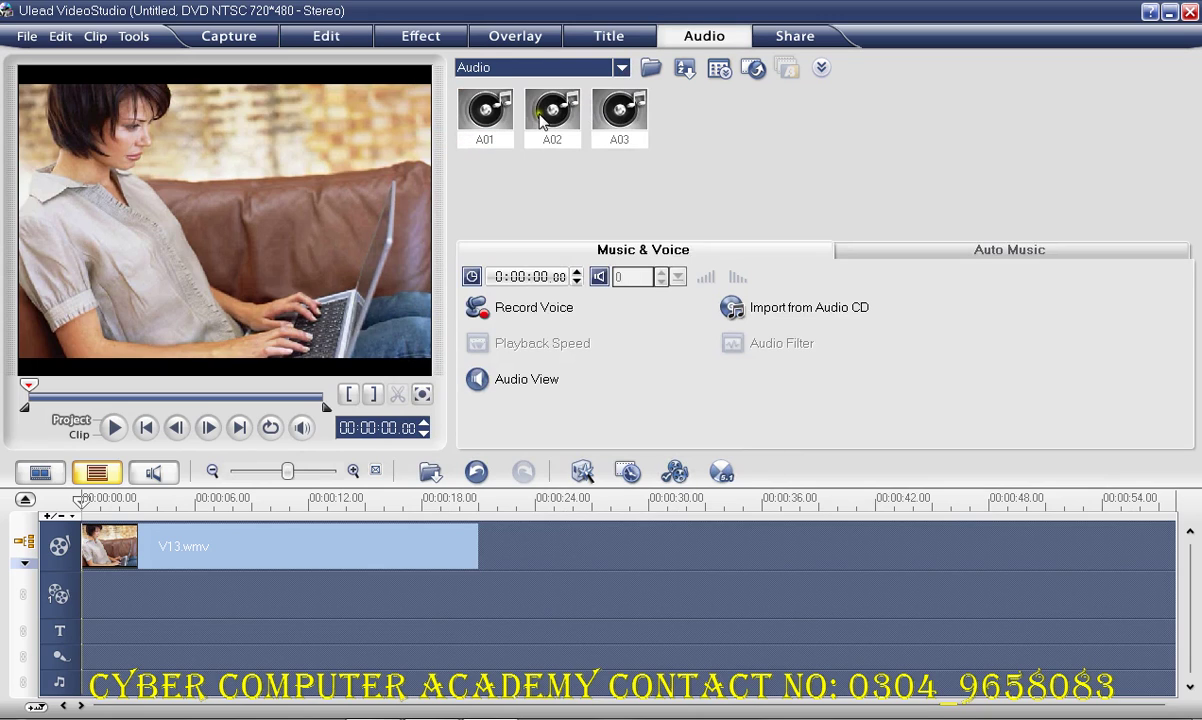
pyautogui.moveTo(487, 108); pyautogui.dragTo(101, 602)
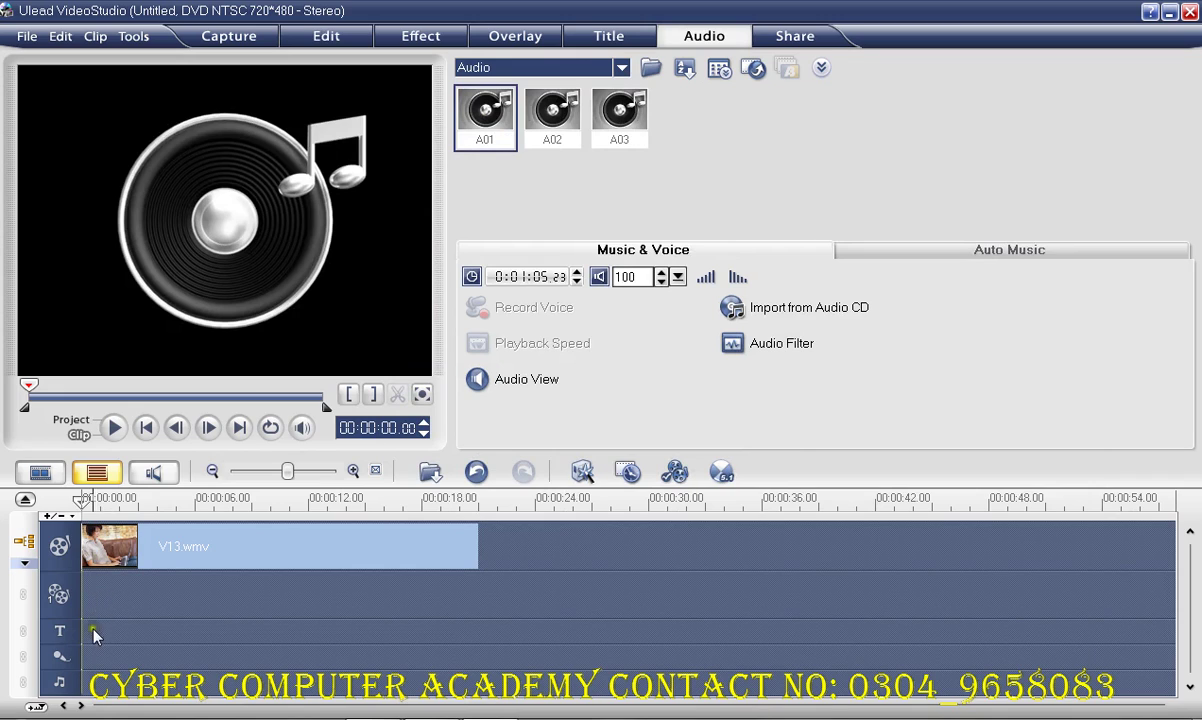
pyautogui.moveTo(493, 106); pyautogui.dragTo(97, 700)
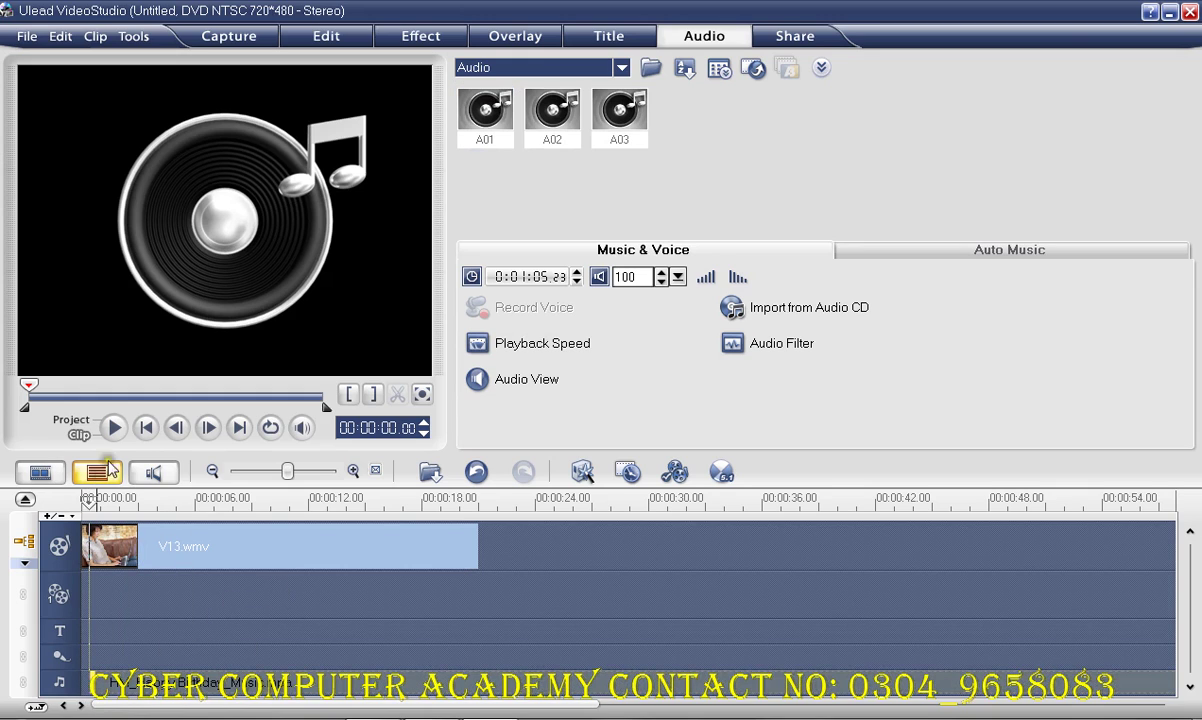
# Play the project with the music, stop it, and return the playhead to 0.
pyautogui.click(114, 428)
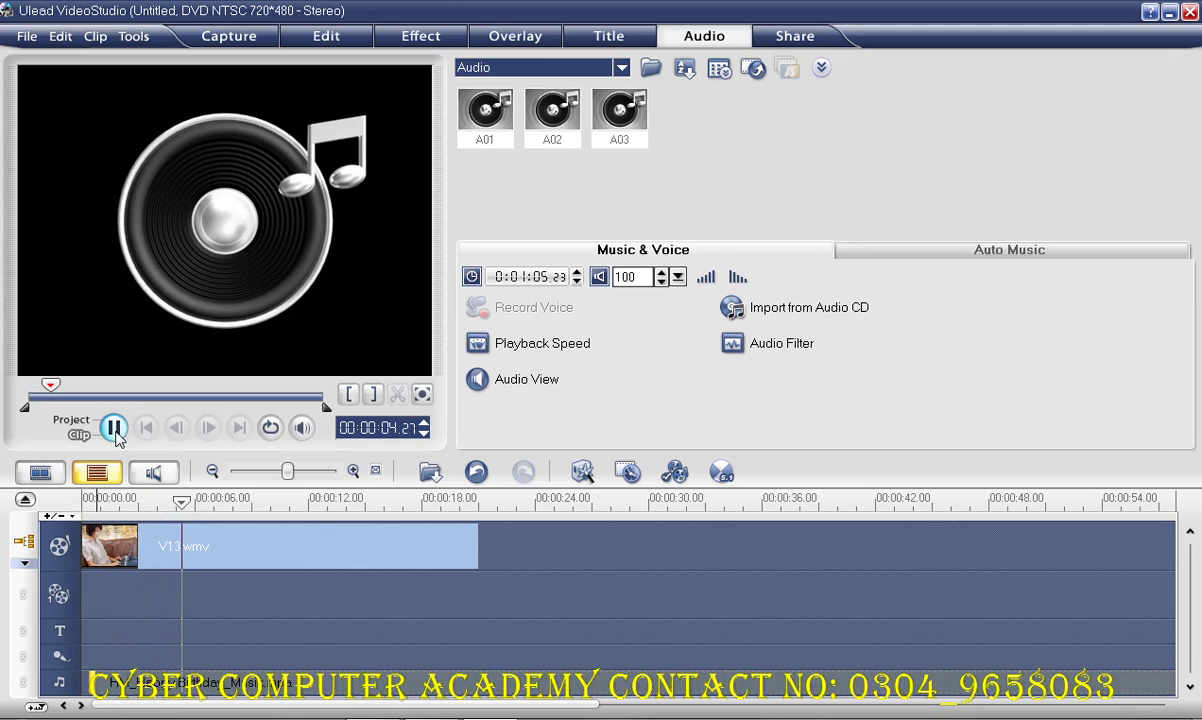
pyautogui.click(114, 429)
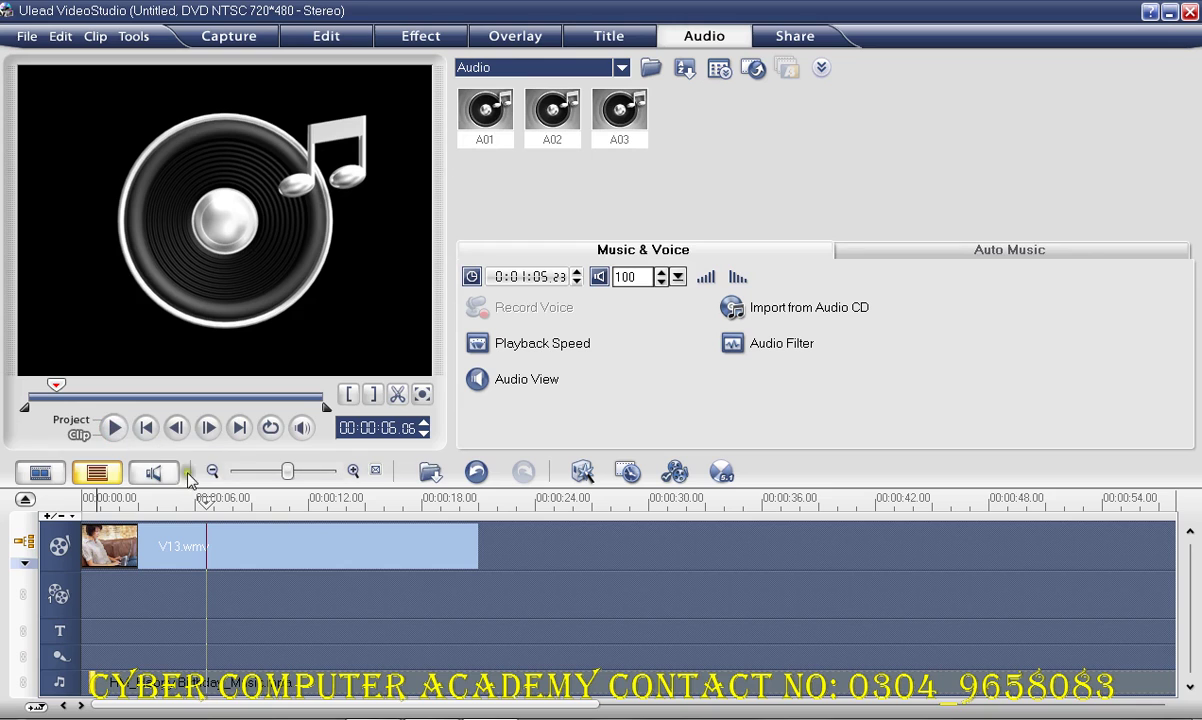
pyautogui.moveTo(207, 503); pyautogui.dragTo(80, 503)
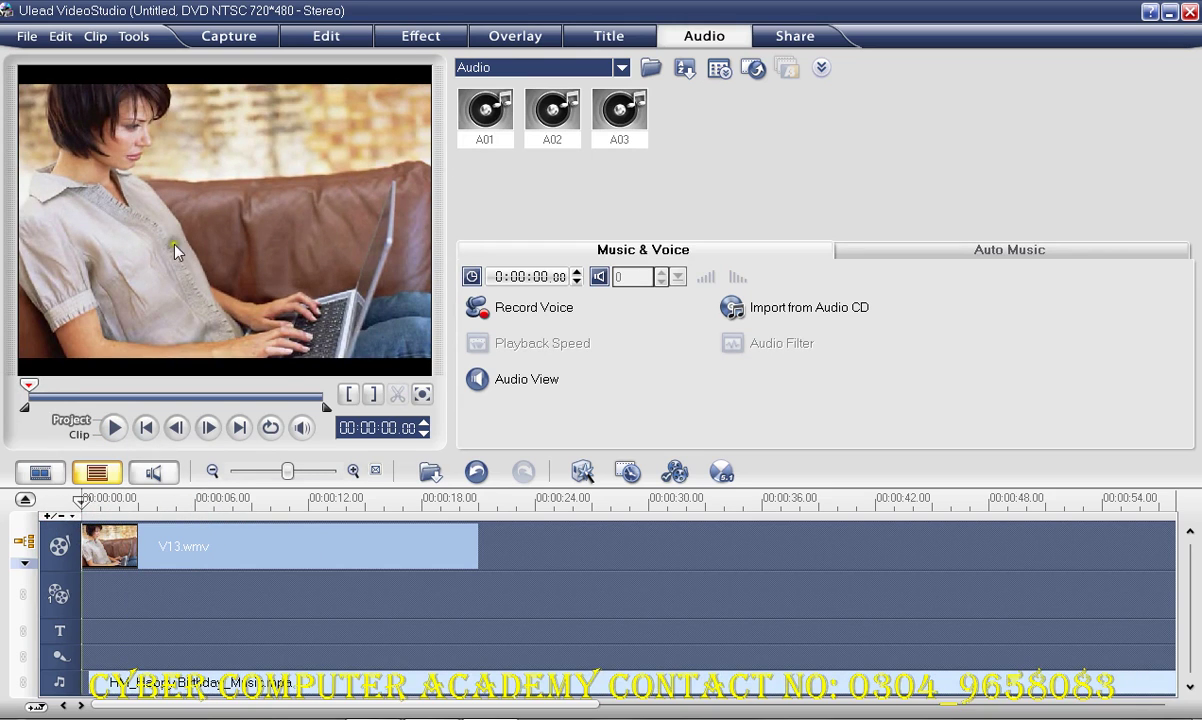
# Switch the library back to Video and play then stop the project preview with music.
pyautogui.click(621, 67)
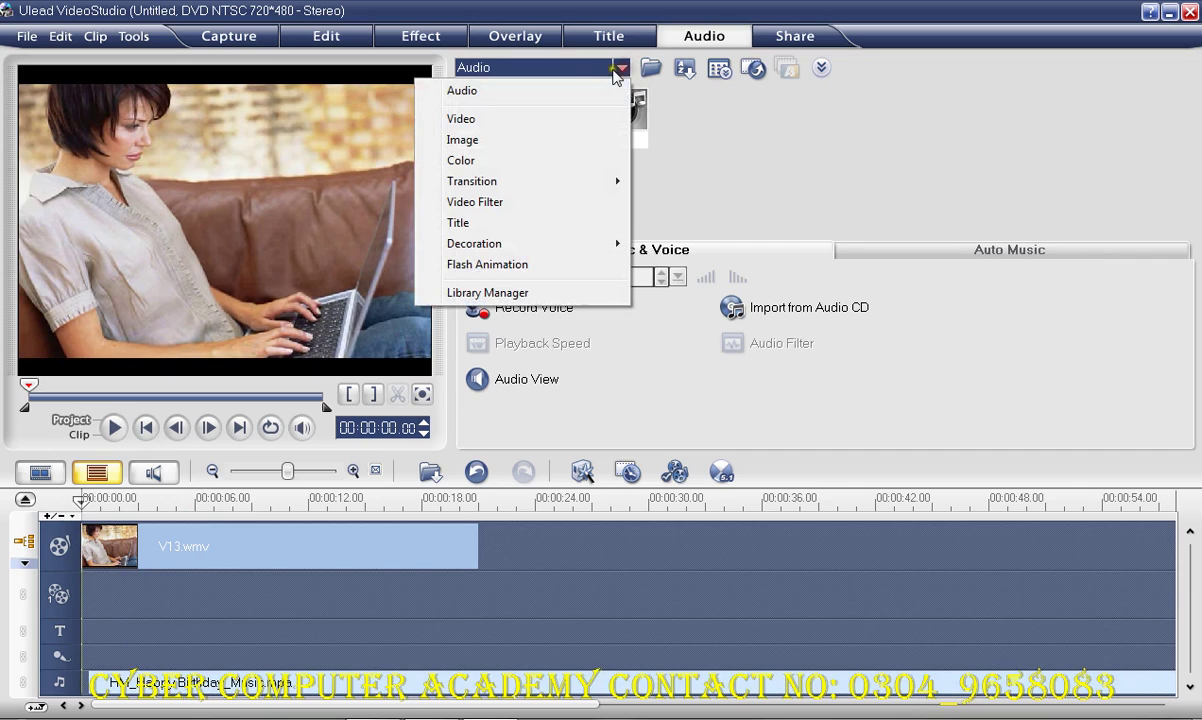
pyautogui.click(461, 119)
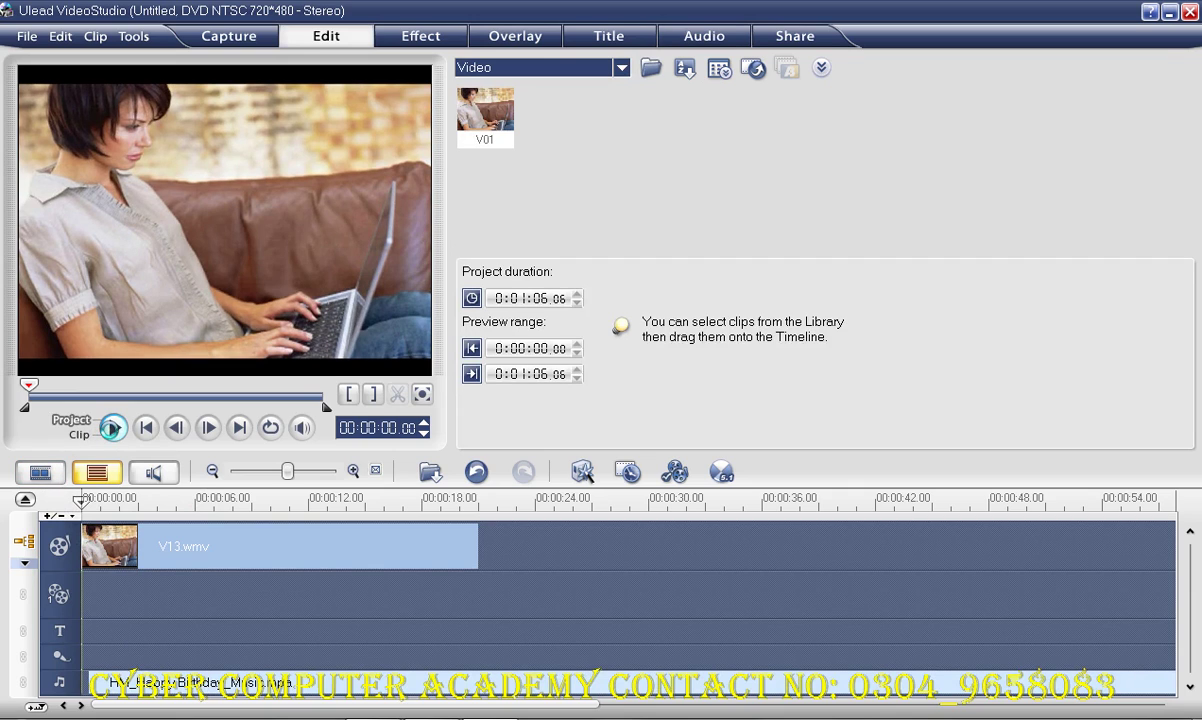
pyautogui.click(111, 428)
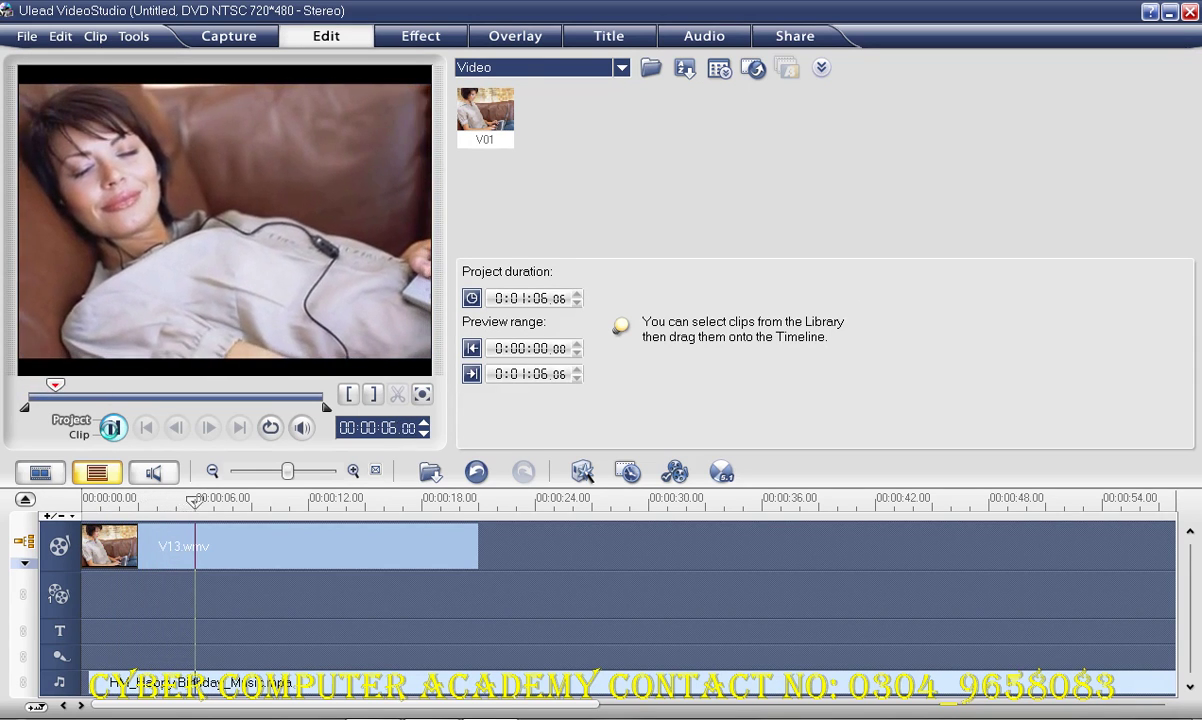
pyautogui.click(113, 429)
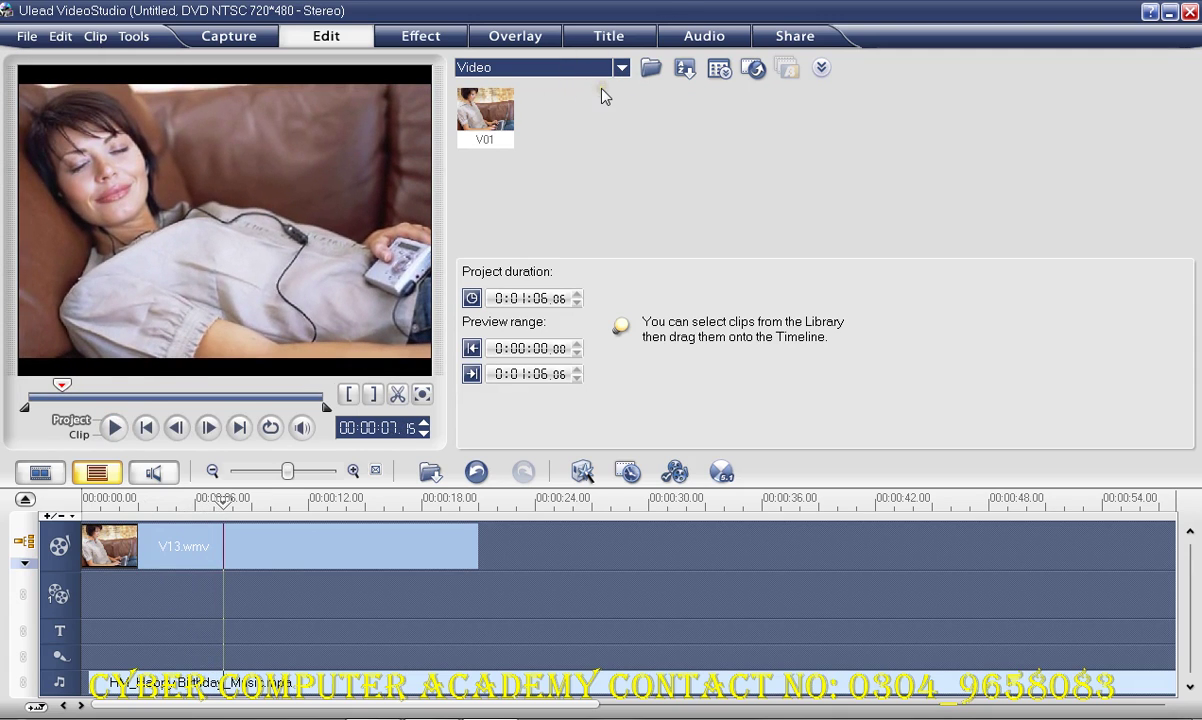
# Minimize VideoStudio and bring the screen recorder window back.
pyautogui.moveTo(497, 97)
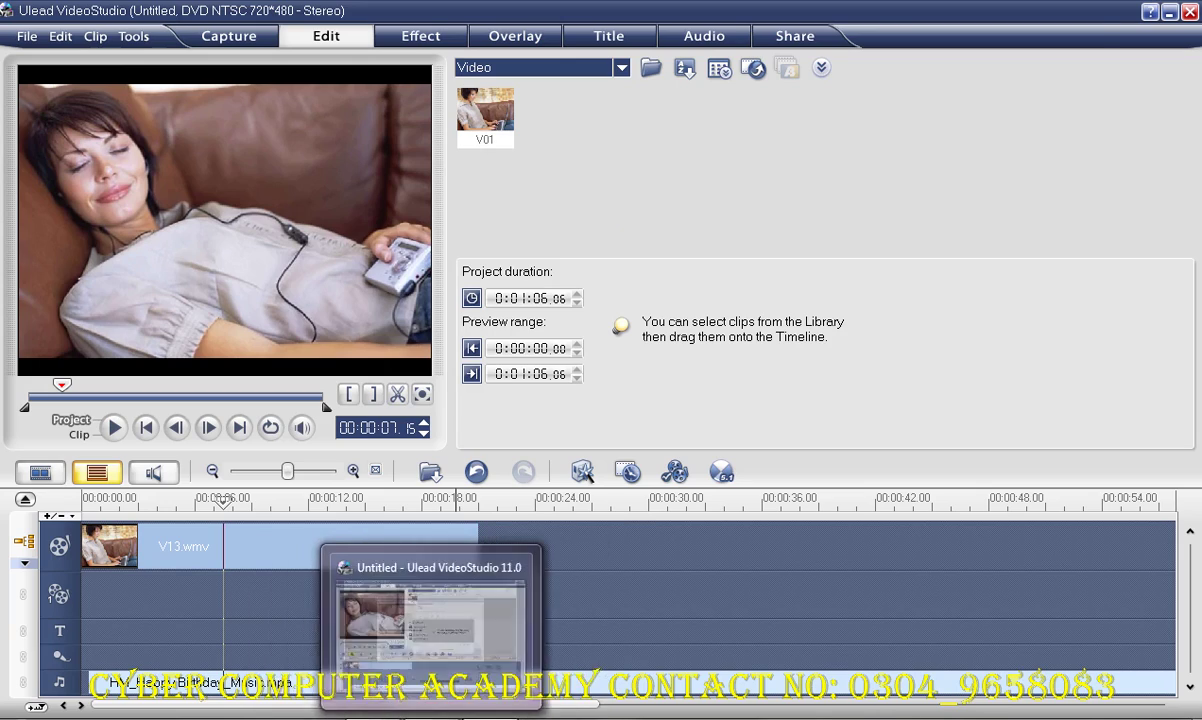
pyautogui.click(489, 716)
pyautogui.click(472, 608)
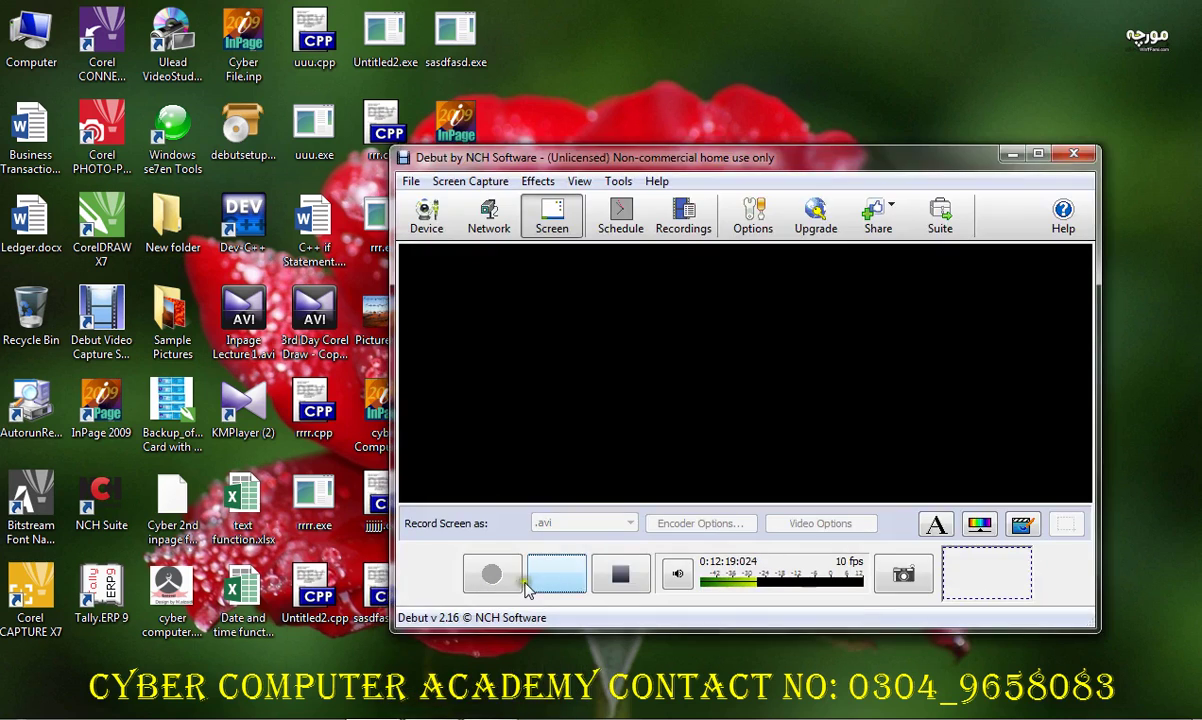